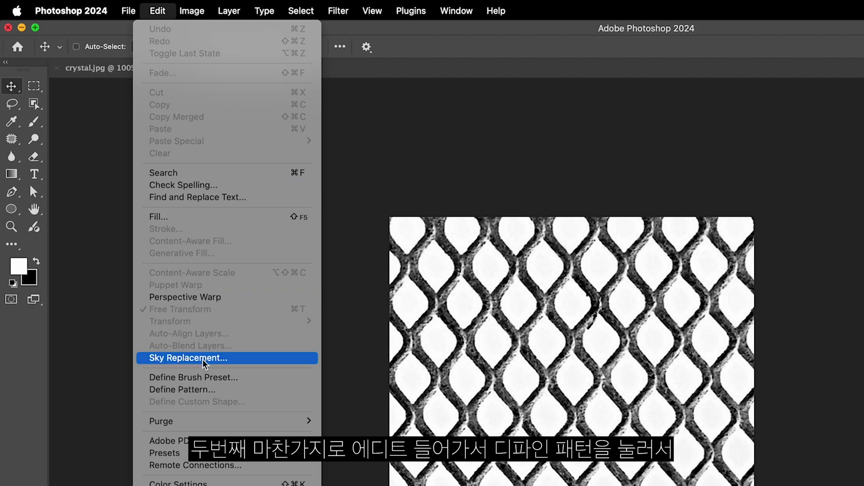
- Define the mesh image as a pattern named 메쉬, and close mesh.jpg and crystal.jpg
click(182, 390)
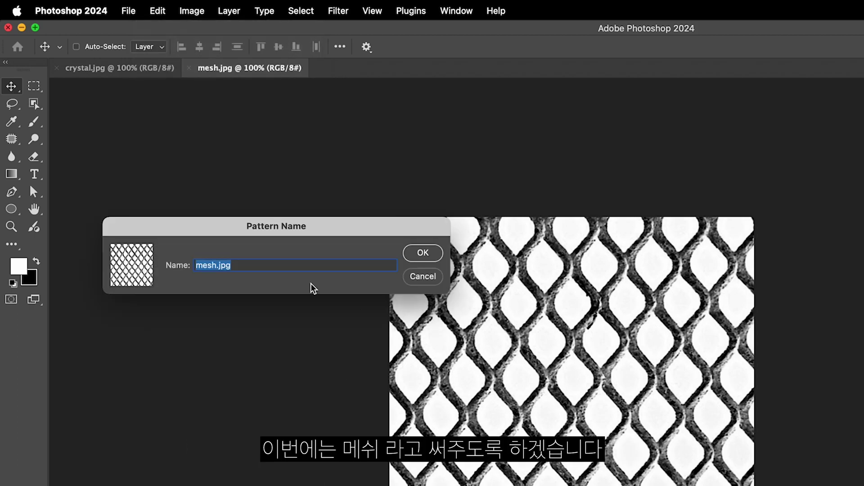
key(BackSpace)
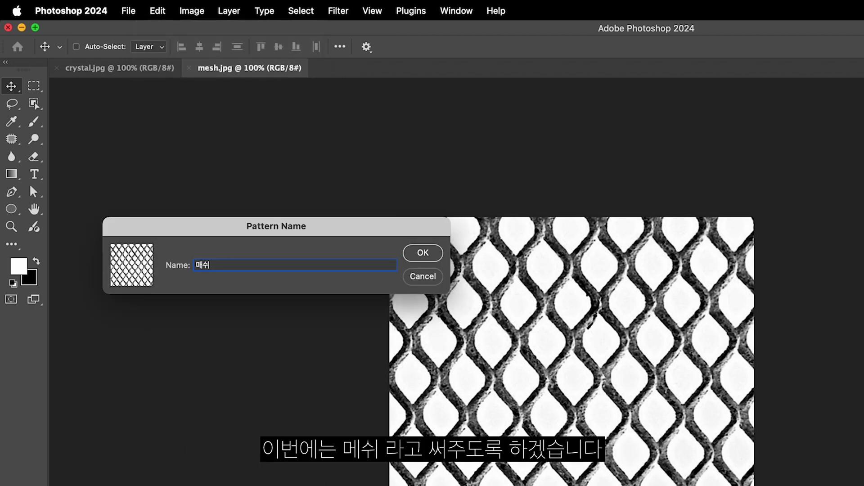
click(422, 253)
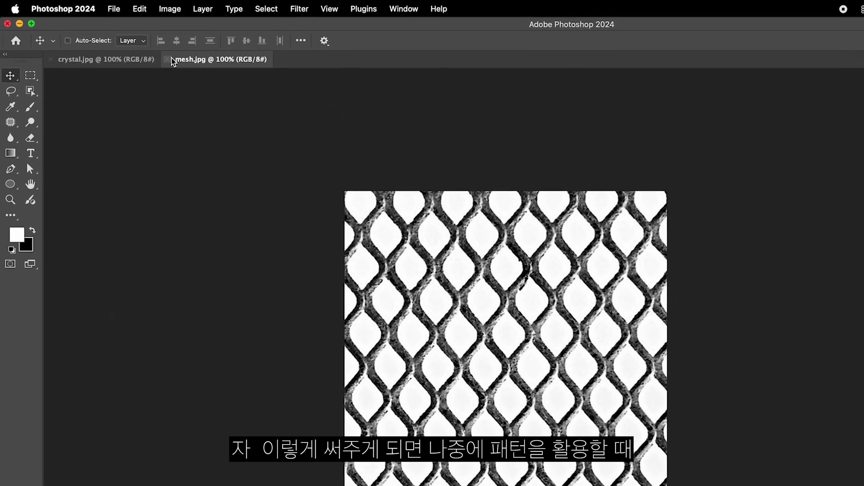
click(167, 59)
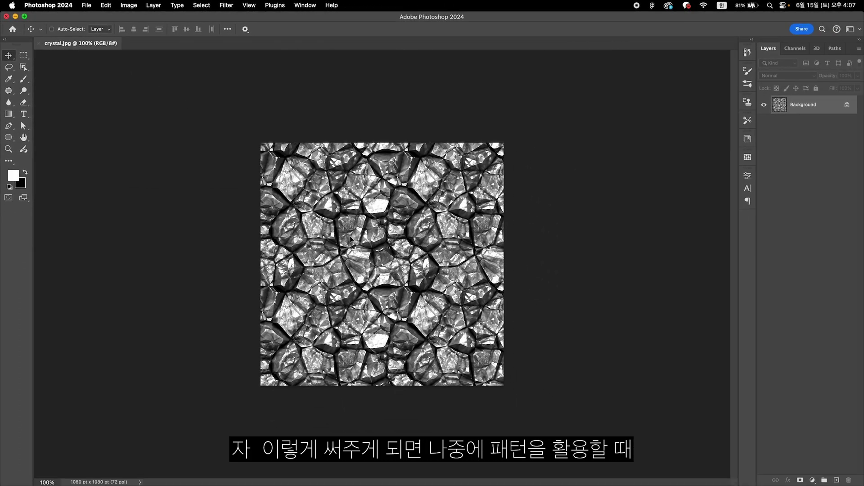
click(39, 44)
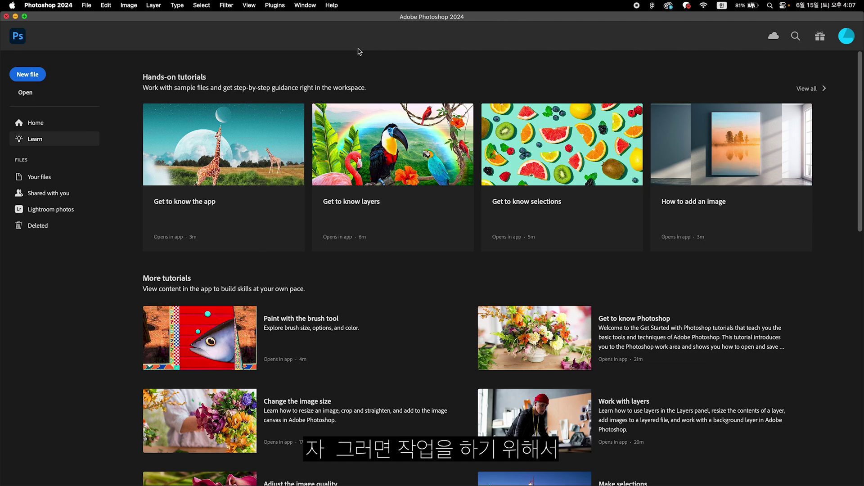
- Create a new document 1920 pixels wide and 1080 pixels high at 72 pixels per inch
click(87, 5)
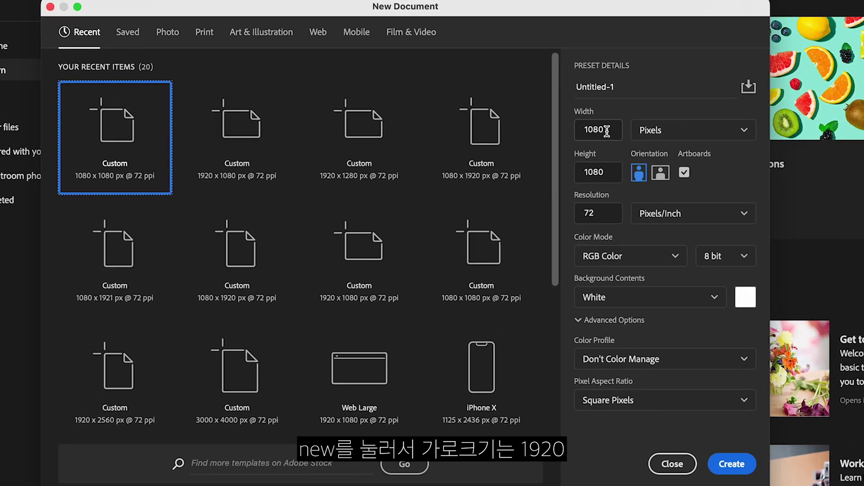
double_click(607, 131)
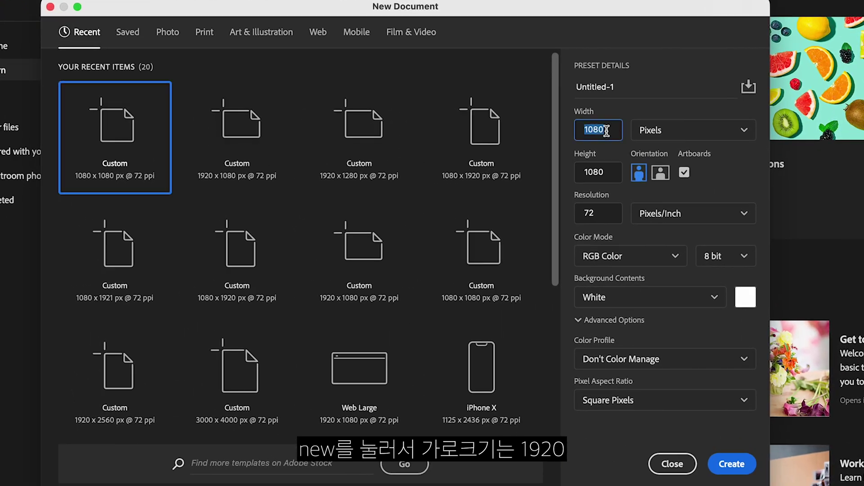
text(1920)
key(Tab)
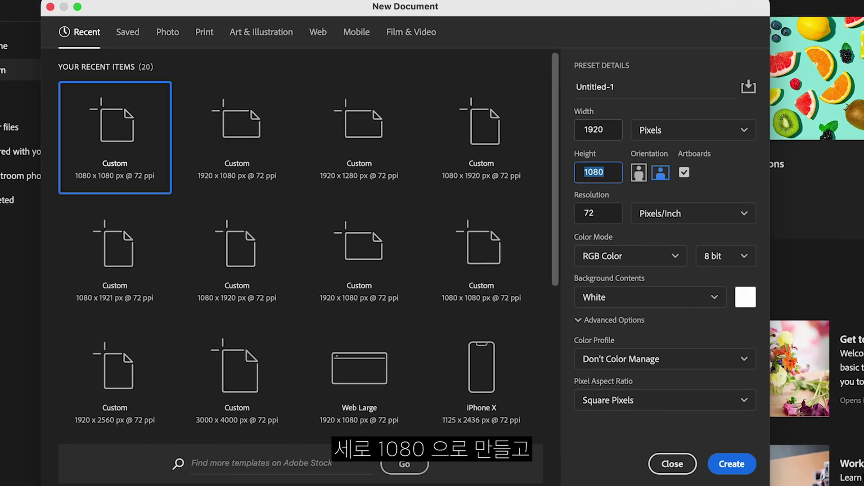
double_click(596, 212)
click(720, 464)
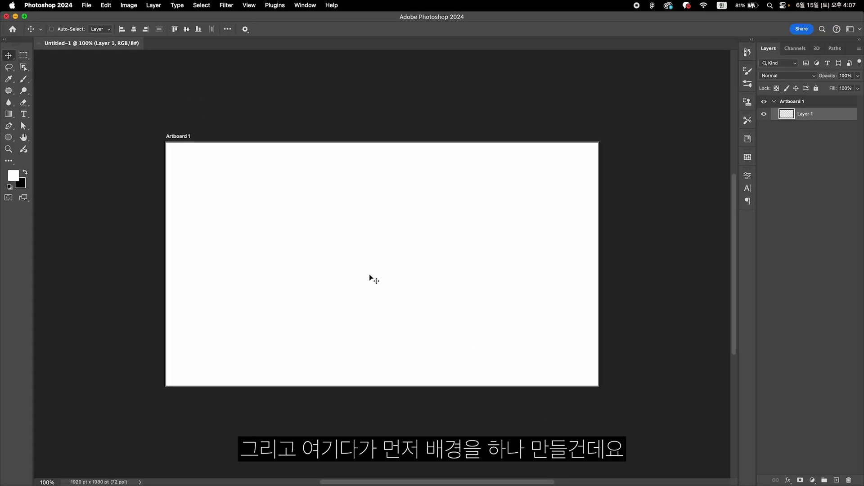
- Set up the Gradient tool's gradient with start colour #181818 and end colour #000000
click(8, 114)
click(126, 31)
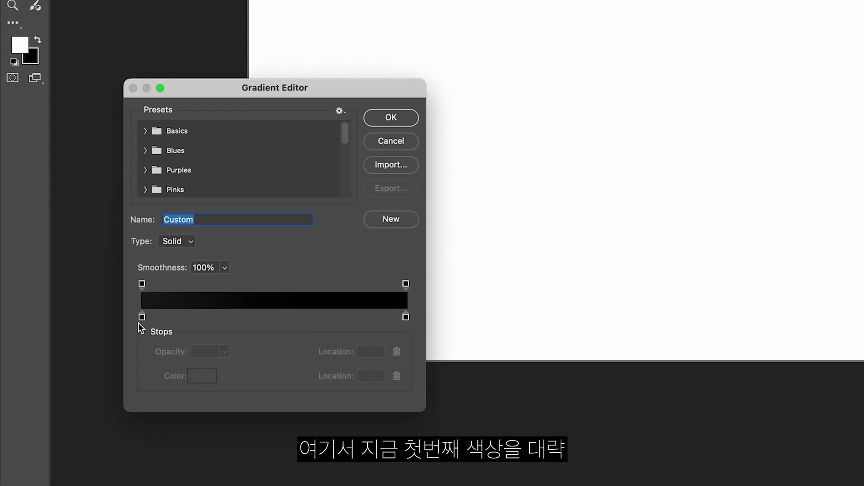
double_click(142, 317)
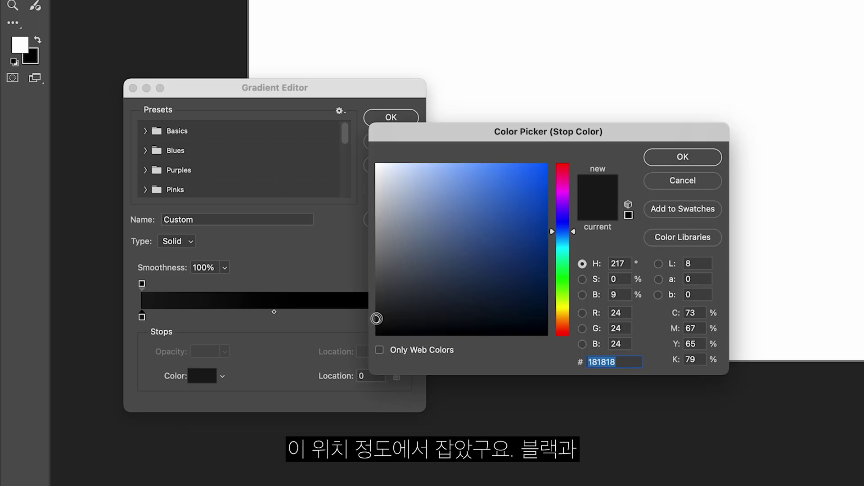
drag(474, 139, 564, 115)
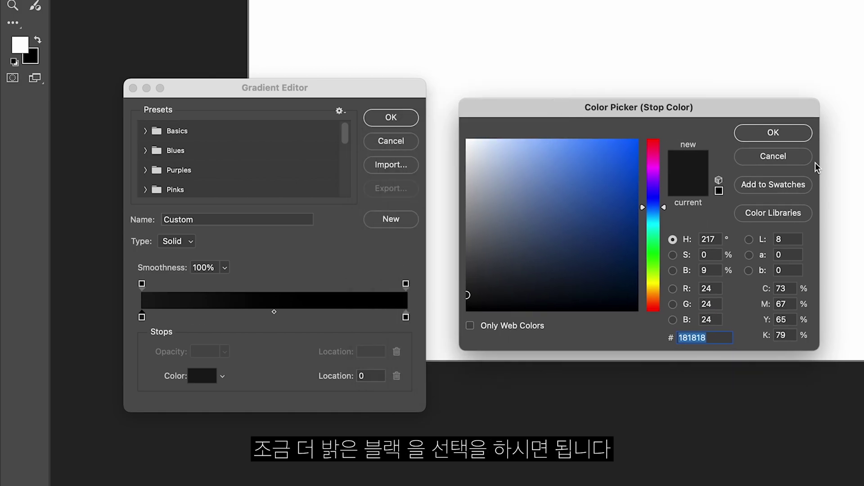
click(794, 135)
double_click(406, 317)
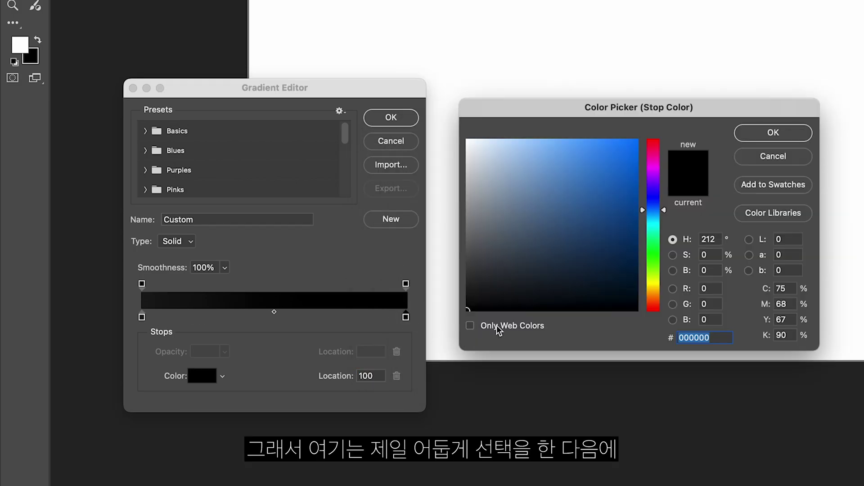
click(771, 132)
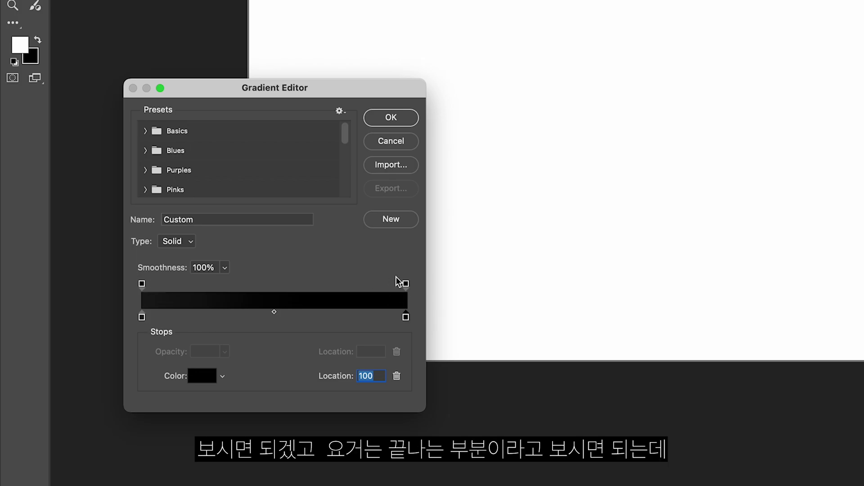
click(398, 120)
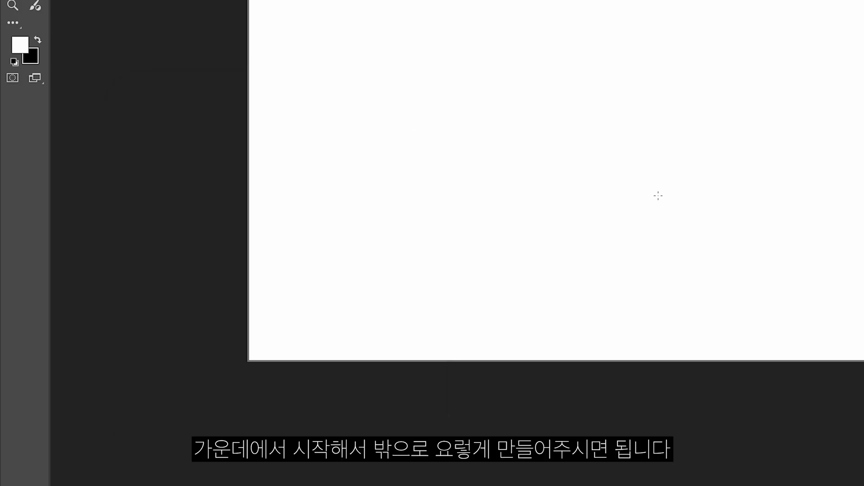
- Fill Layer 1 with the radial gradient running from the artboard's centre to its lower-right corner
drag(380, 260, 596, 254)
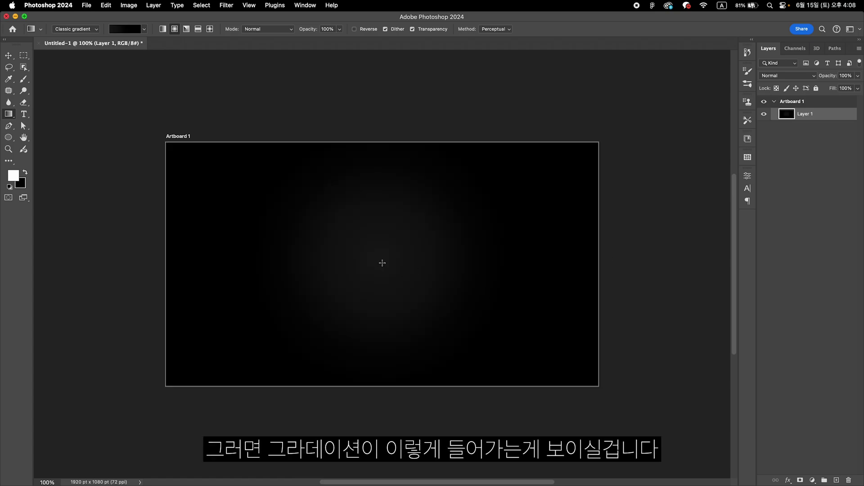
key(super+z)
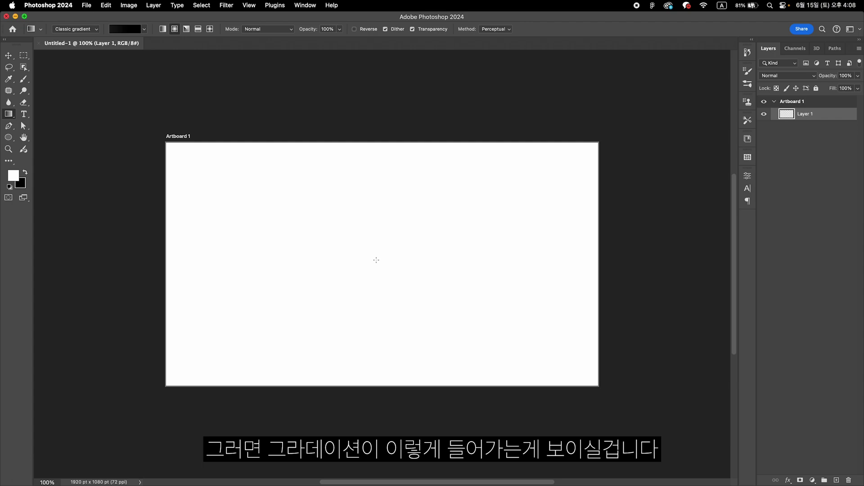
drag(383, 259, 600, 387)
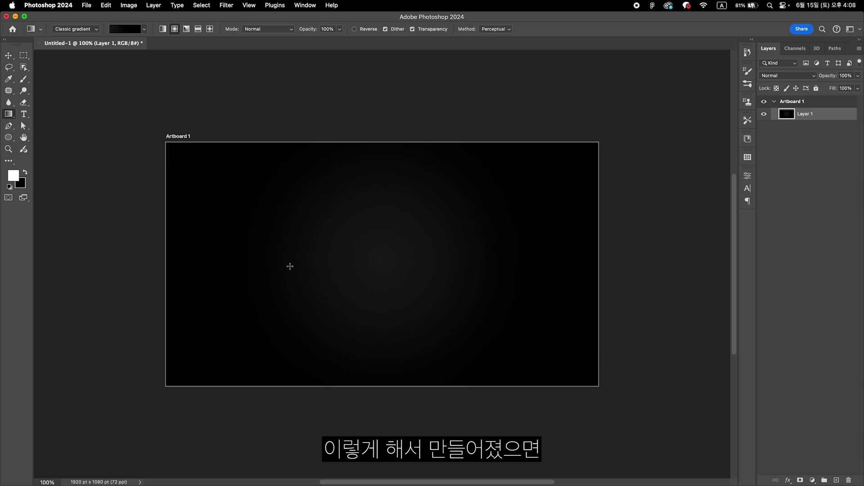
- Add a text layer reading DIA near the middle of the artboard
click(24, 114)
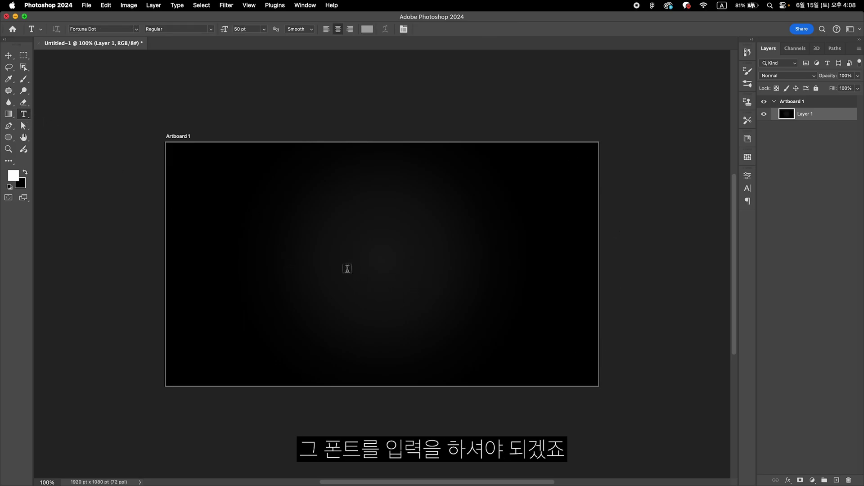
click(330, 259)
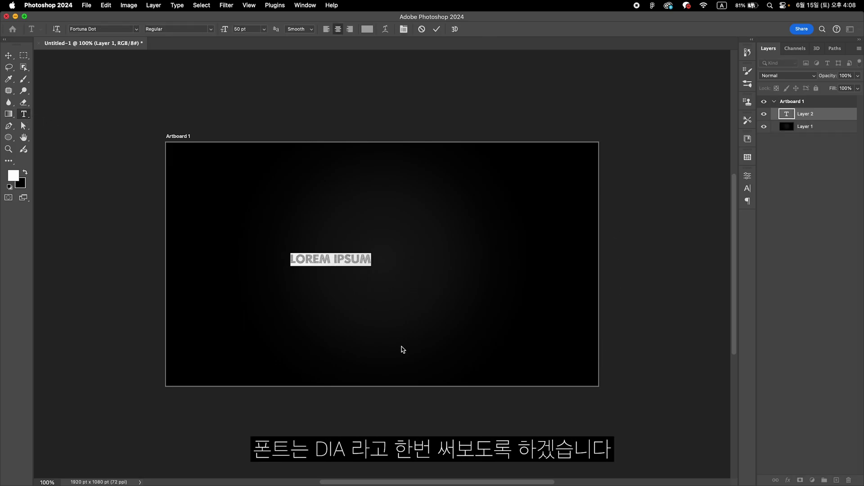
text(DIA)
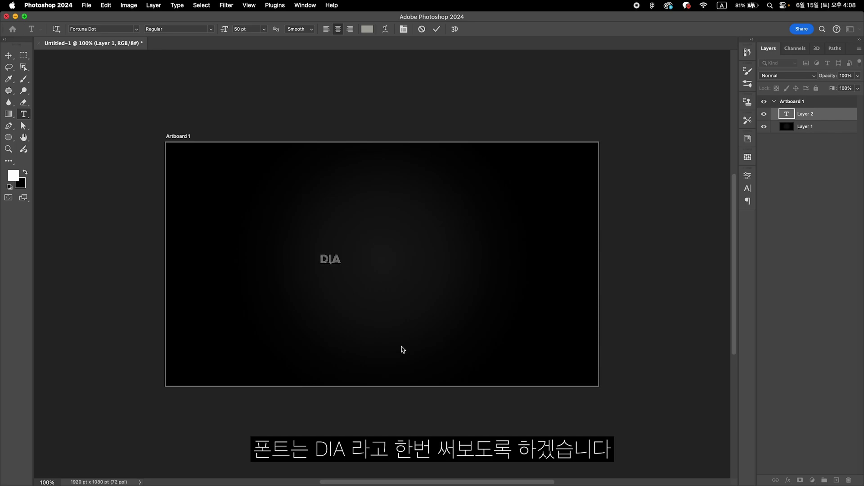
- Check which font is assigned to the DIA text in its character settings
double_click(332, 260)
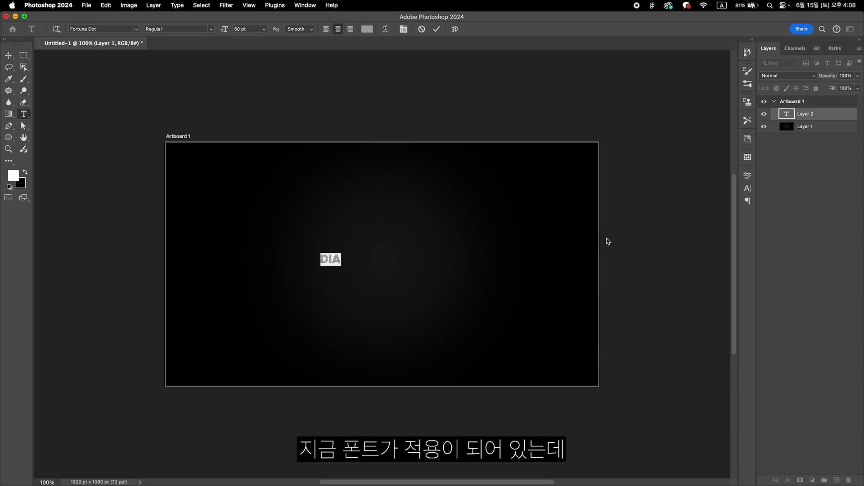
click(747, 188)
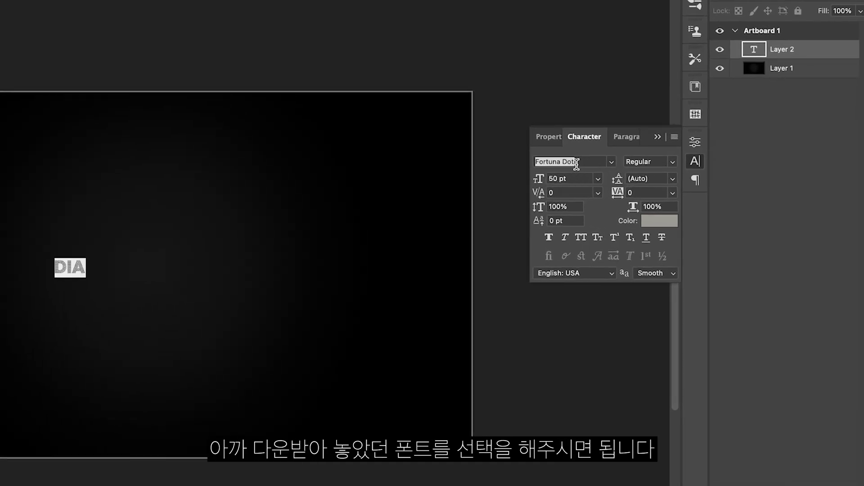
click(673, 189)
click(584, 163)
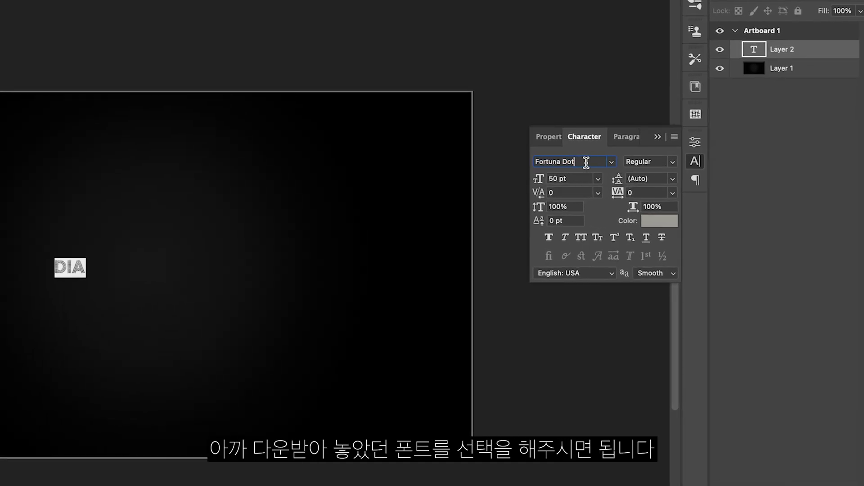
drag(584, 163, 490, 171)
click(696, 162)
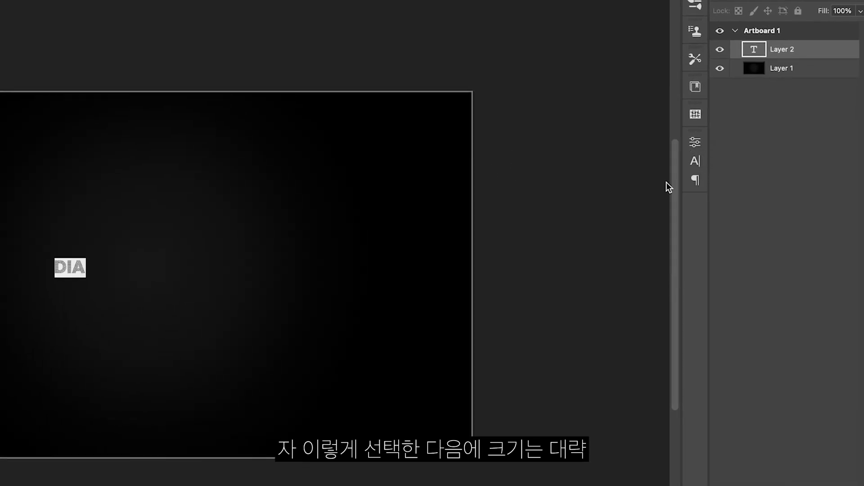
- Set the font size of the DIA text to 400 pt
click(72, 268)
double_click(73, 268)
key(super+t)
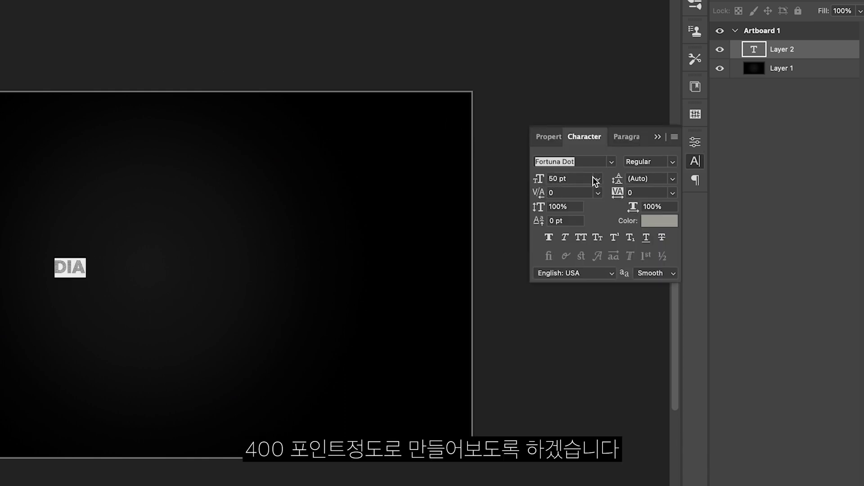
click(578, 178)
text(400)
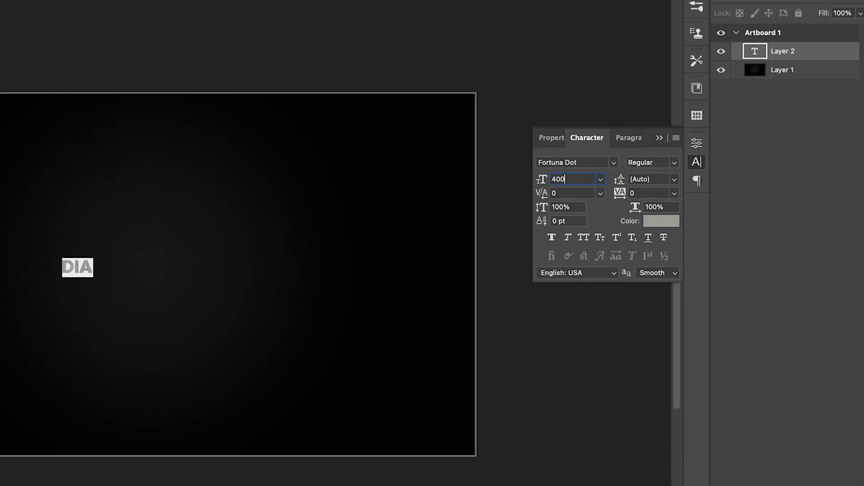
key(Return)
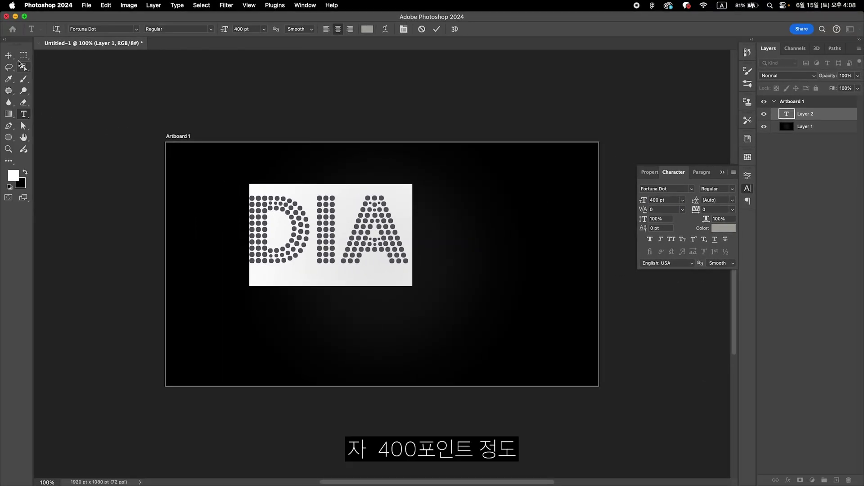
- Move the DIA text to the centre of the artboard and close the character settings
click(8, 55)
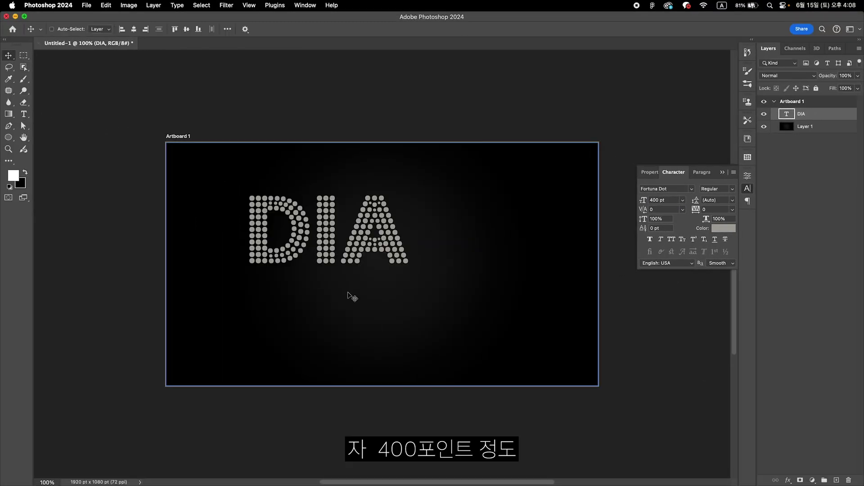
drag(396, 254, 444, 281)
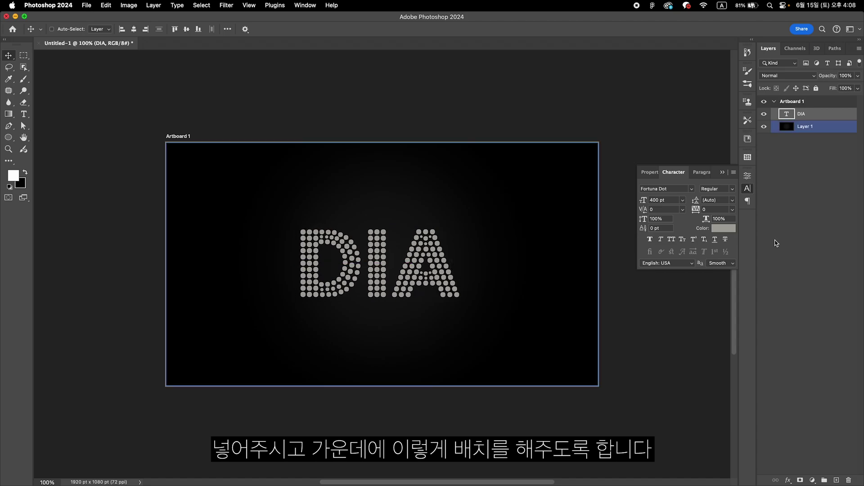
click(747, 189)
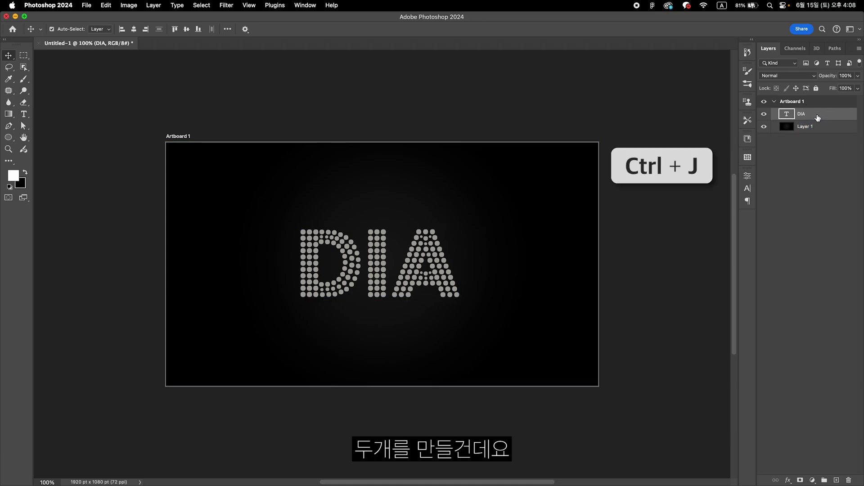
- Duplicate the DIA text layer and hide the copy
key(ctrl+j)
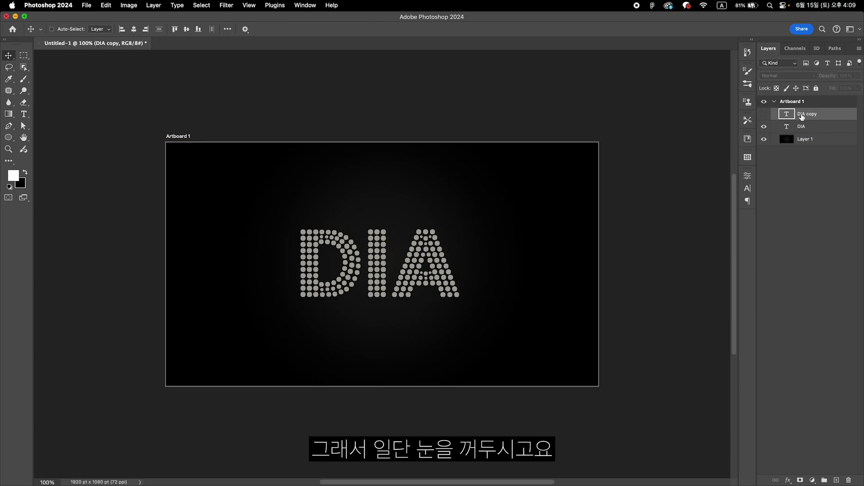
click(764, 114)
- Check the text colour of the original DIA layer and keep that layer selected
click(788, 126)
click(748, 188)
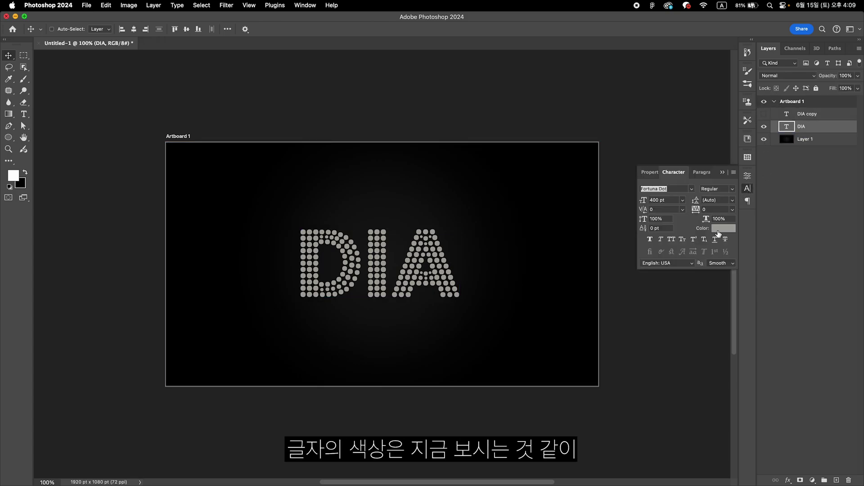
click(719, 230)
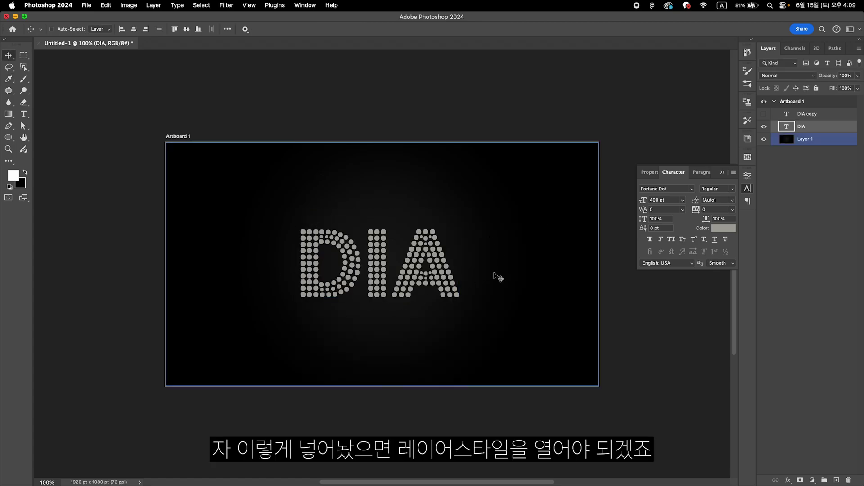
click(829, 133)
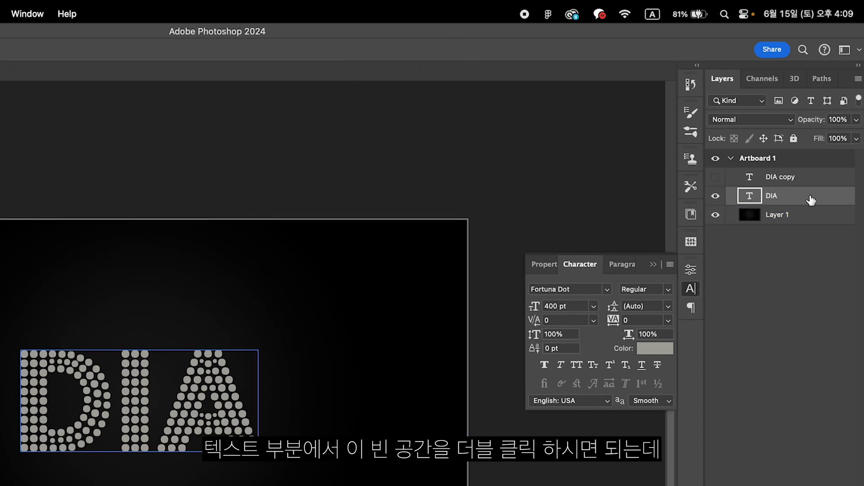
- Add a Bevel & Emboss effect to the DIA layer and move the Layer Style dialog clear of the text
click(805, 208)
double_click(806, 206)
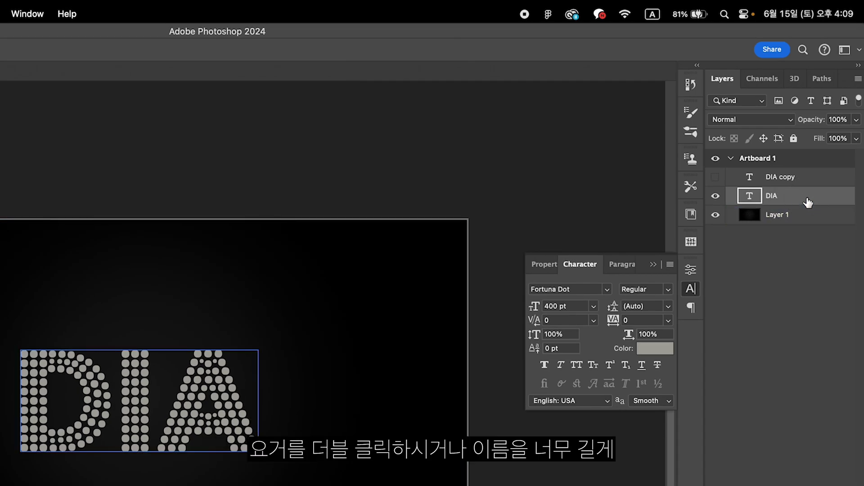
click(628, 245)
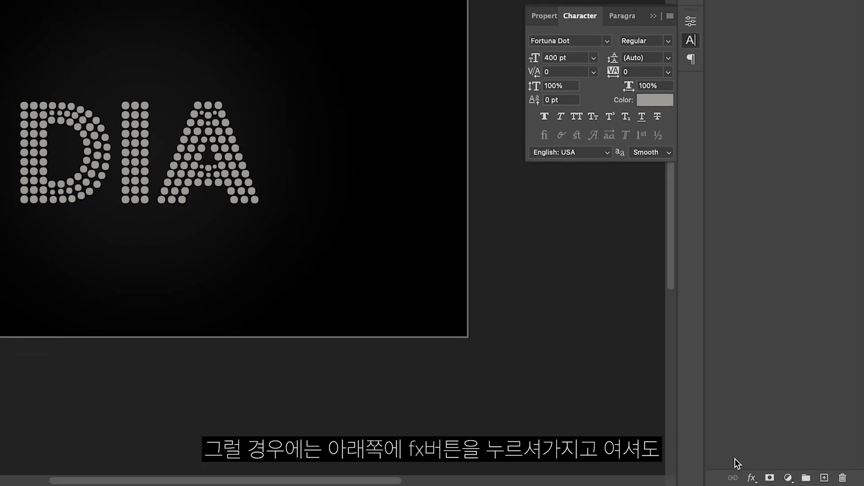
click(751, 479)
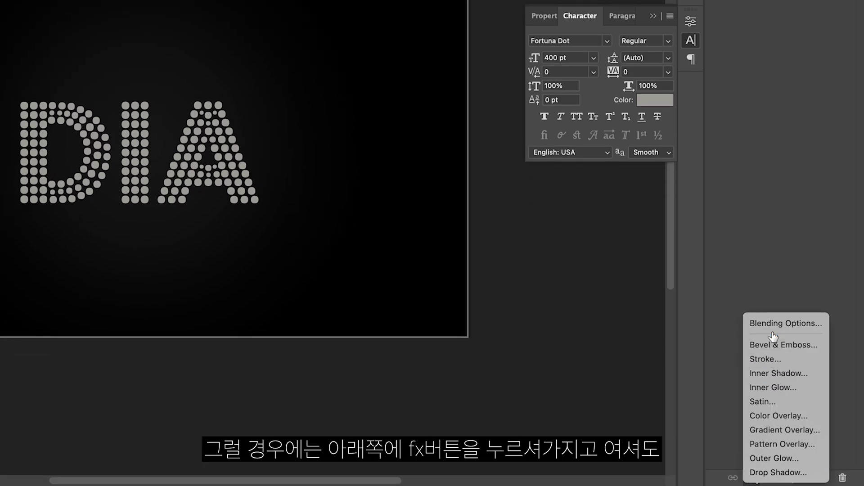
click(752, 347)
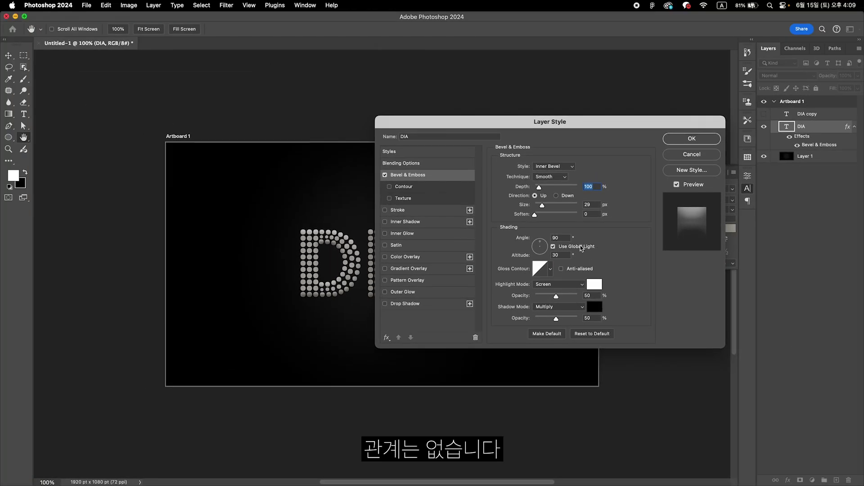
drag(617, 127, 597, 153)
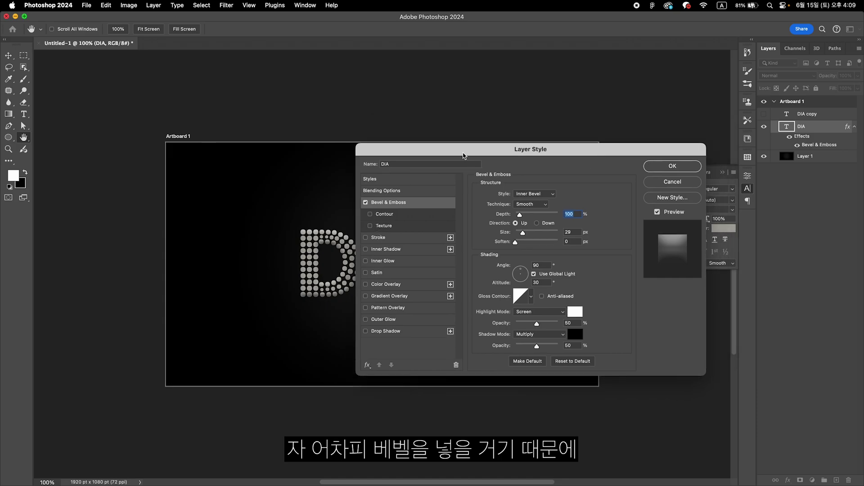
drag(463, 153, 561, 85)
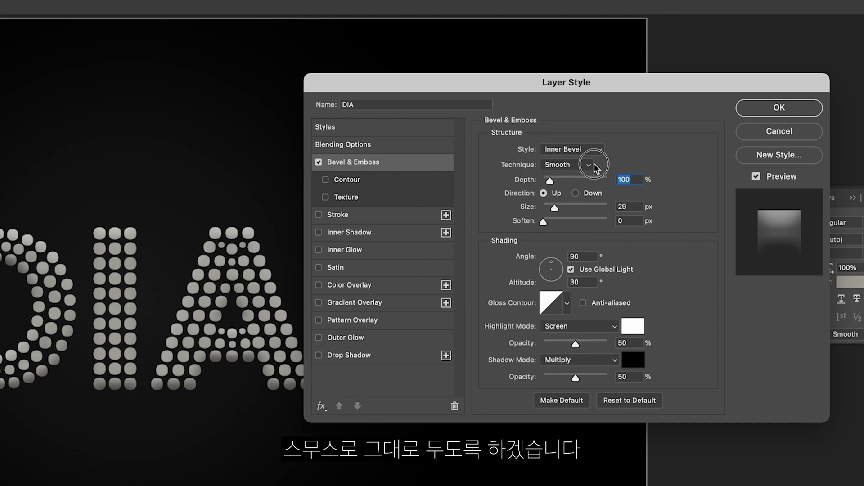
- Keep the bevel technique on Smooth and set its depth to 136% and size to 6 px
click(594, 165)
click(555, 124)
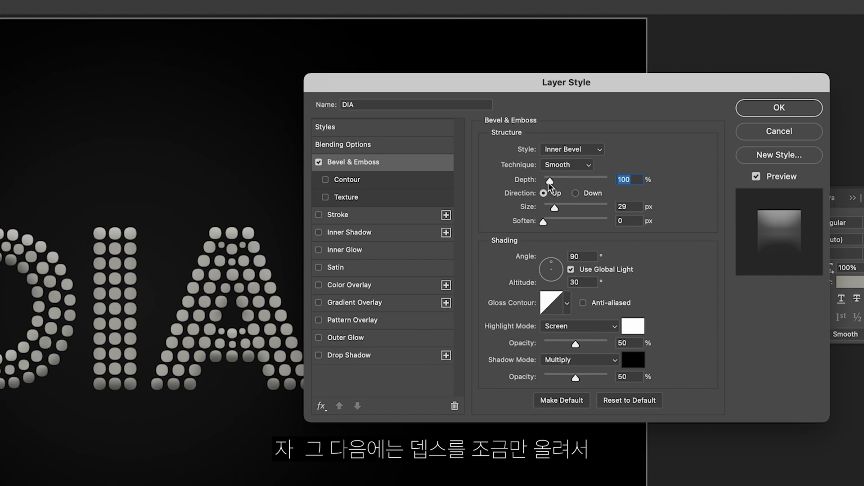
drag(550, 181, 552, 180)
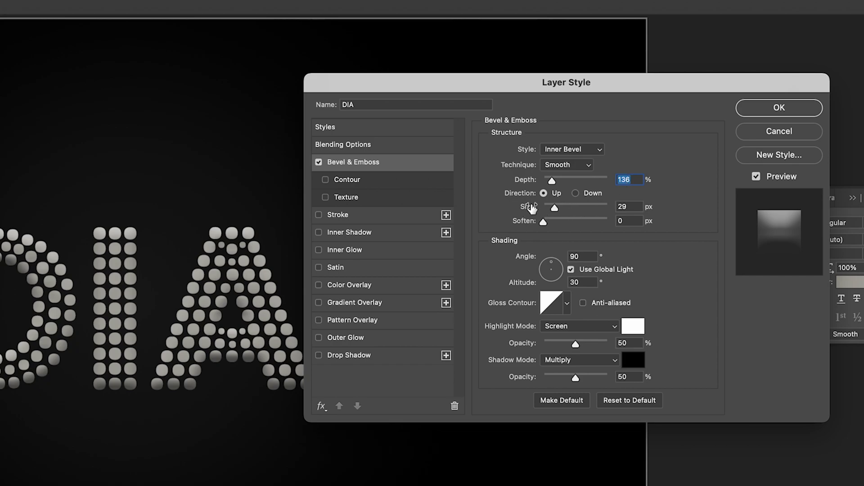
drag(554, 206, 547, 207)
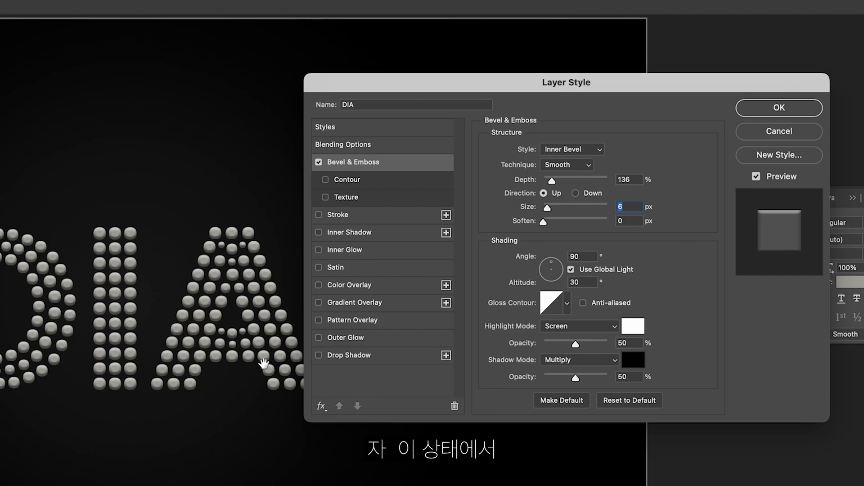
- Set the bevel's light angle to 120° and altitude to 30°
drag(554, 270, 548, 264)
double_click(577, 257)
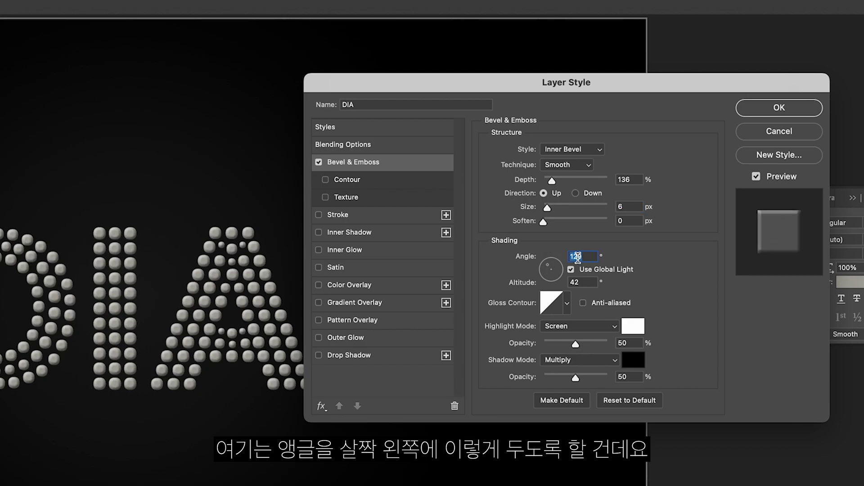
text(120)
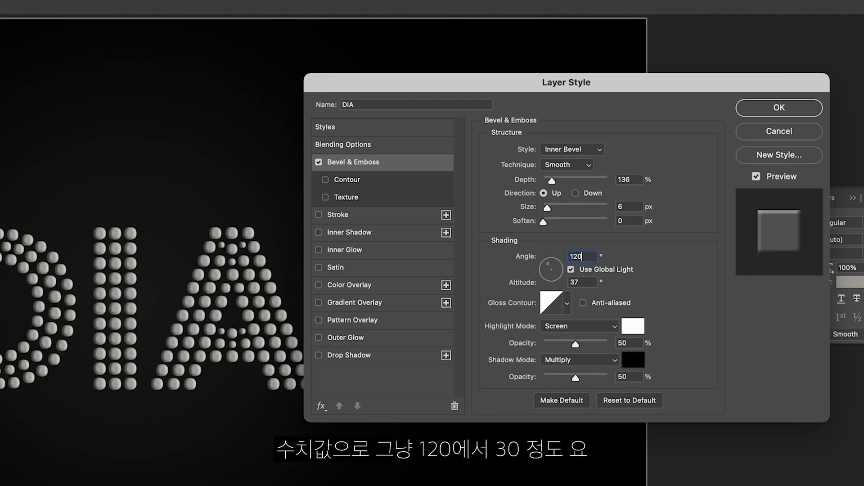
text(30)
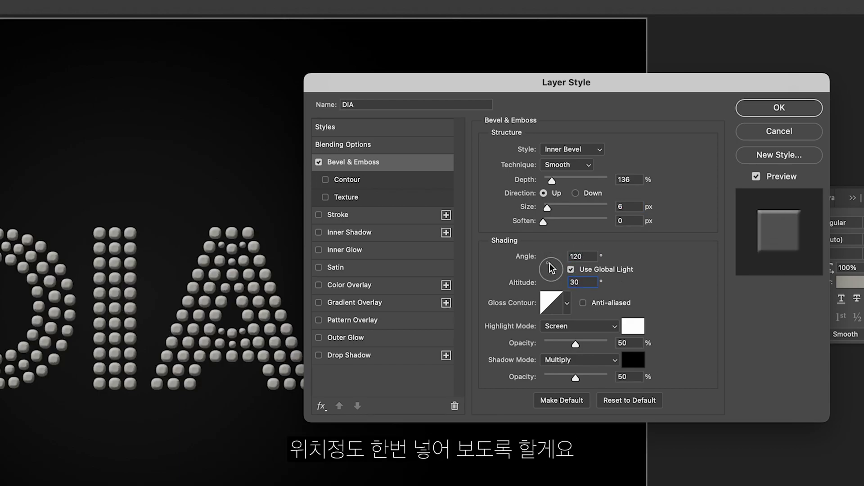
- Apply the Ring preset as the bevel's gloss contour and make it anti-aliased
click(569, 307)
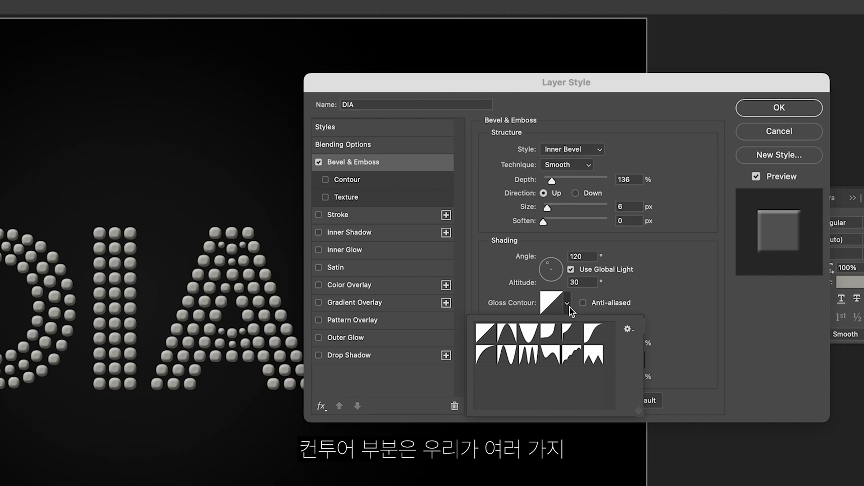
click(552, 311)
click(617, 221)
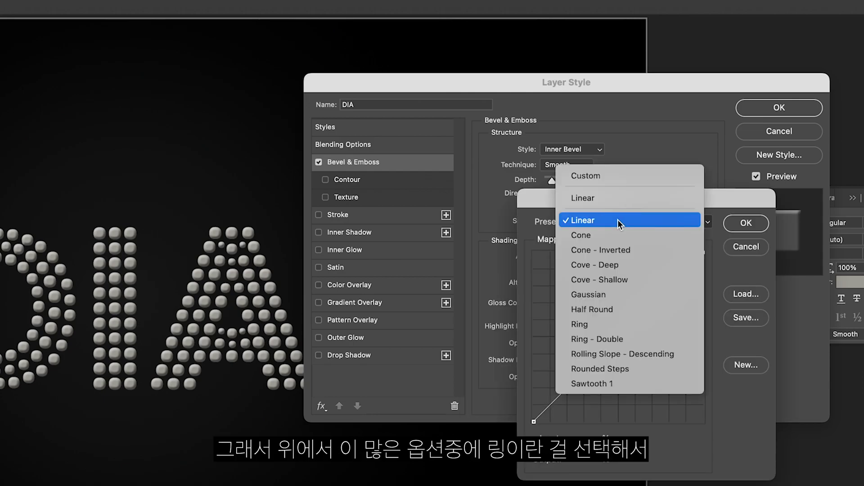
click(597, 326)
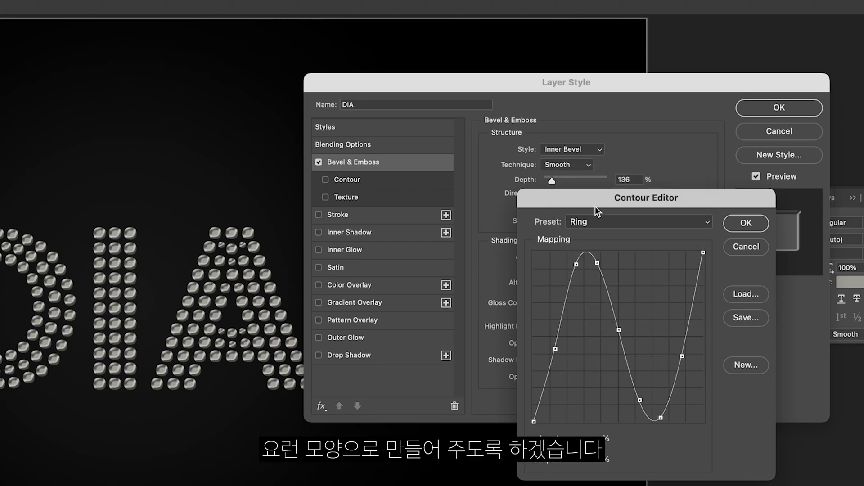
click(746, 224)
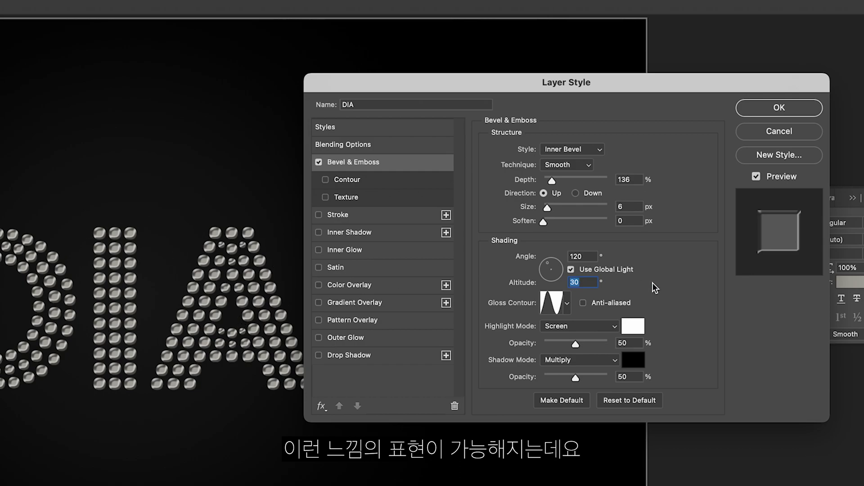
click(585, 303)
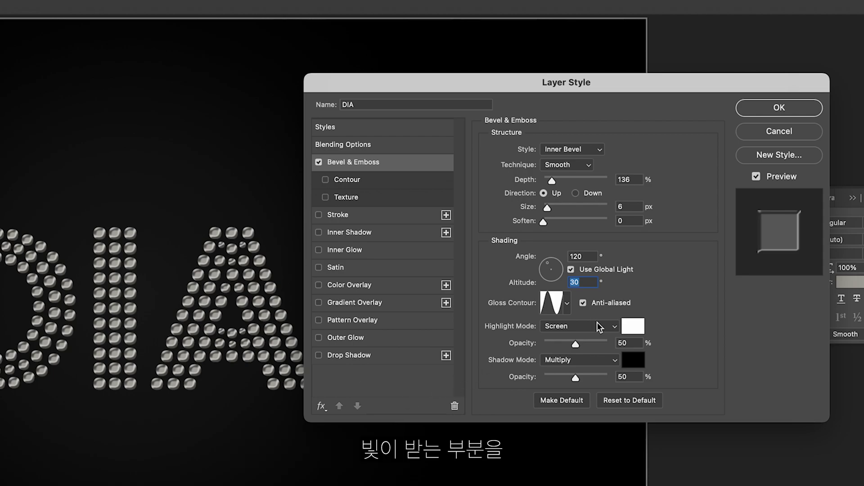
- Set the bevel's highlight mode to Vivid Light with 75% opacity
click(613, 326)
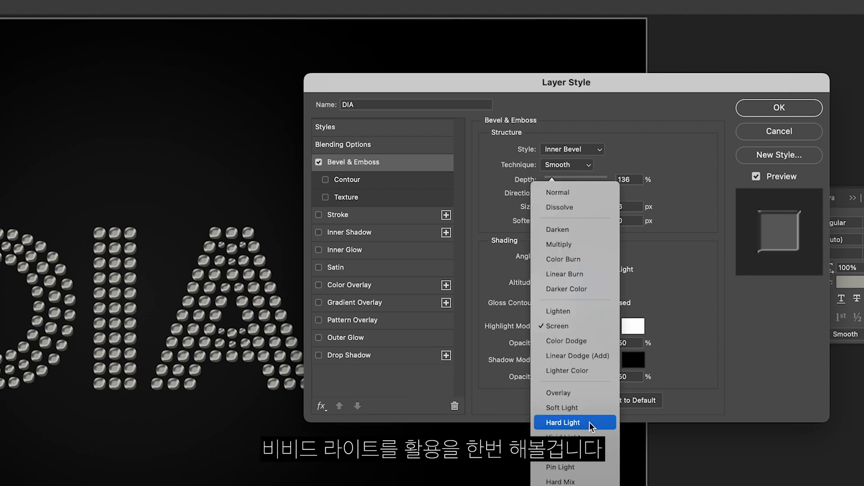
click(588, 437)
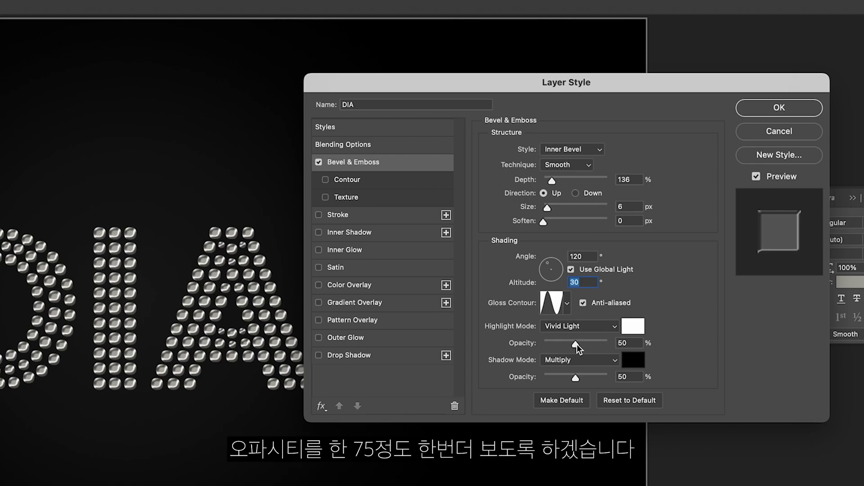
drag(579, 344, 591, 343)
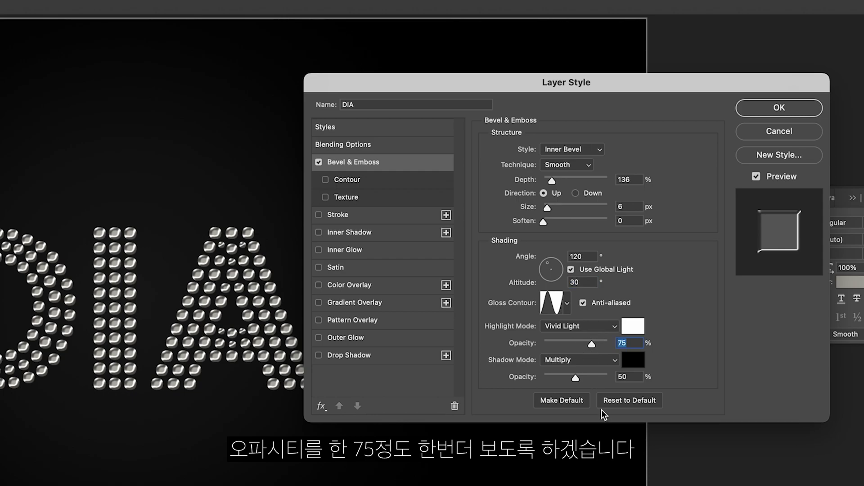
- Change the bevel's shadow colour to the grey 818181 and set the shadow opacity to 75%
click(637, 364)
drag(524, 268, 358, 107)
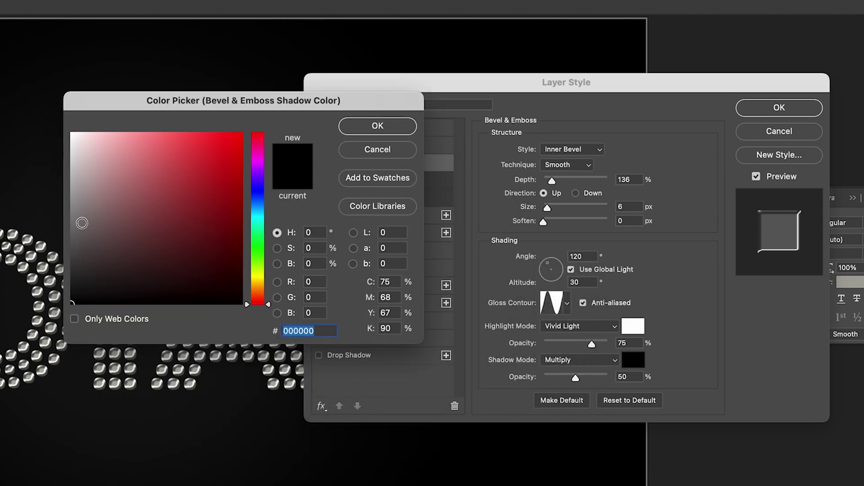
click(74, 230)
drag(74, 230, 71, 218)
click(366, 130)
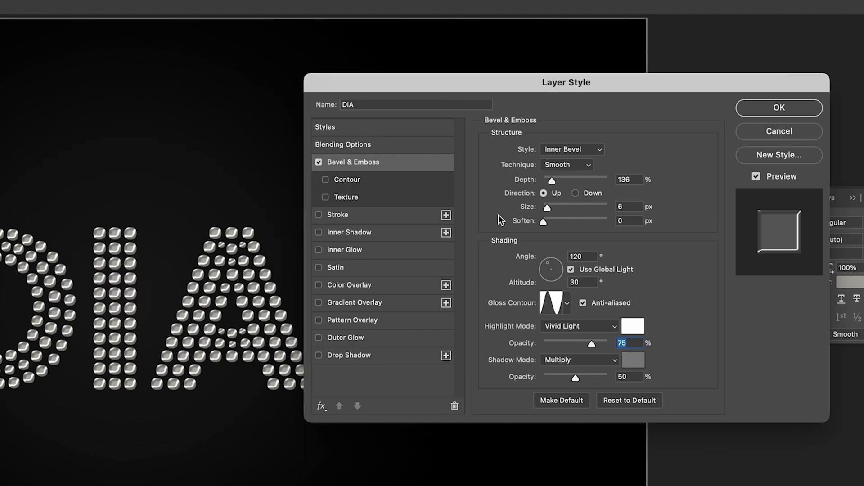
click(641, 360)
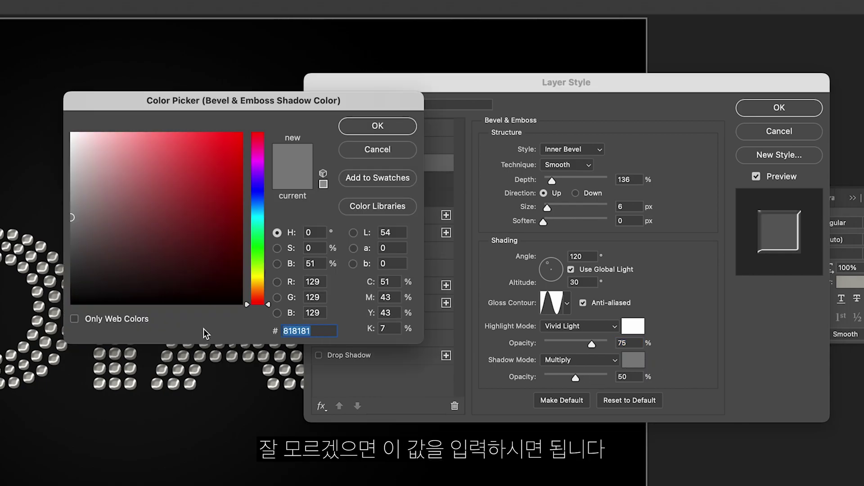
click(383, 133)
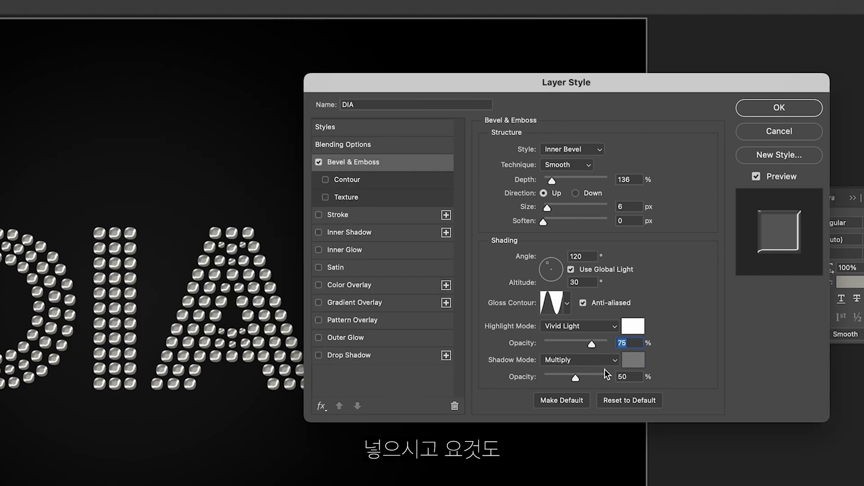
drag(580, 377, 592, 376)
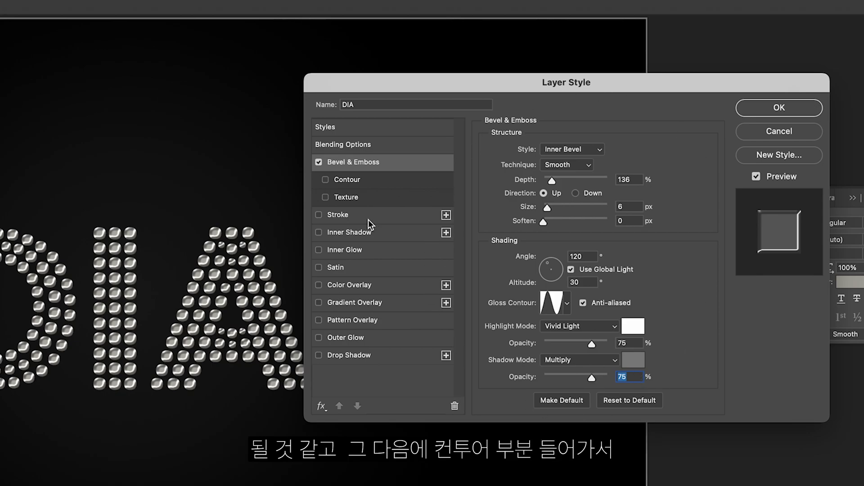
- Enable the bevel's Contour option with the linear shape, make it anti-aliased and set its range to 25%
click(327, 179)
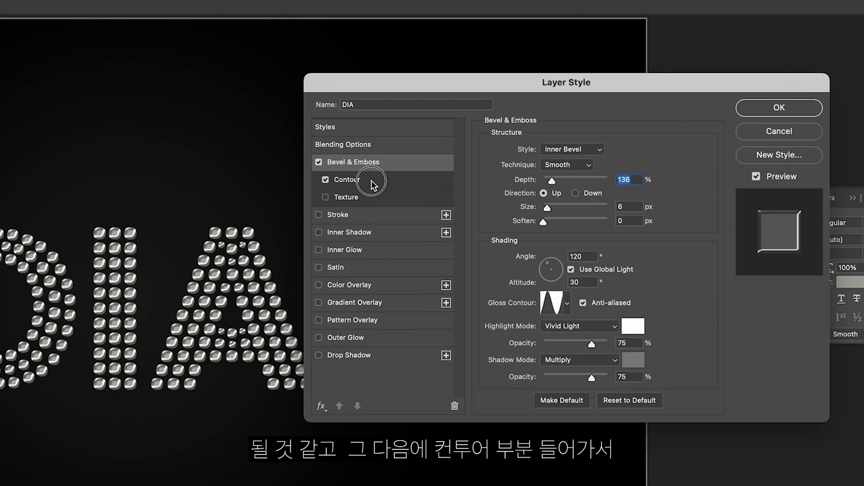
click(371, 185)
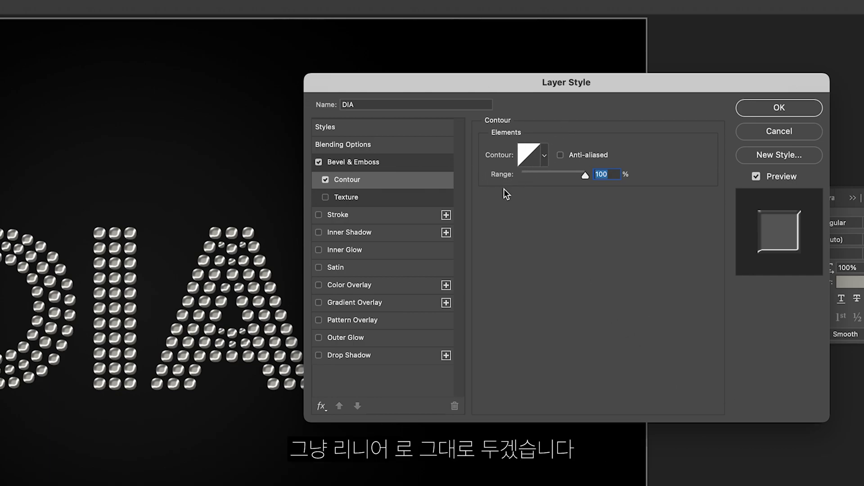
click(561, 156)
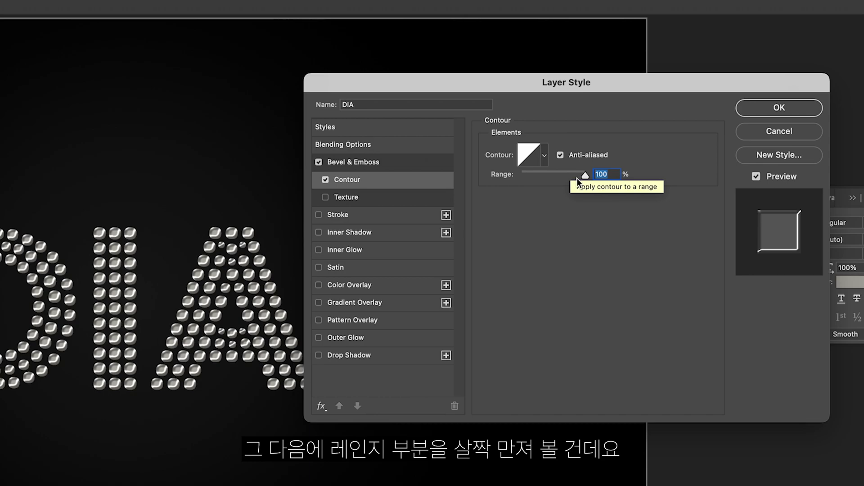
click(585, 176)
drag(585, 177, 538, 179)
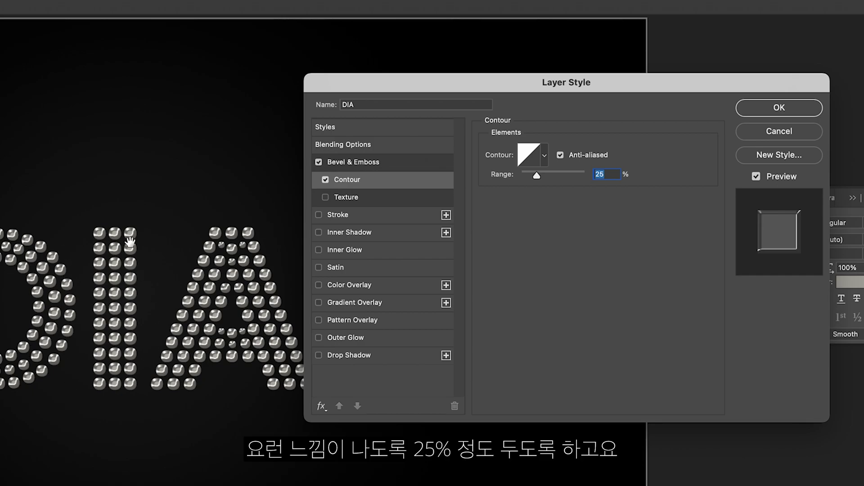
click(111, 365)
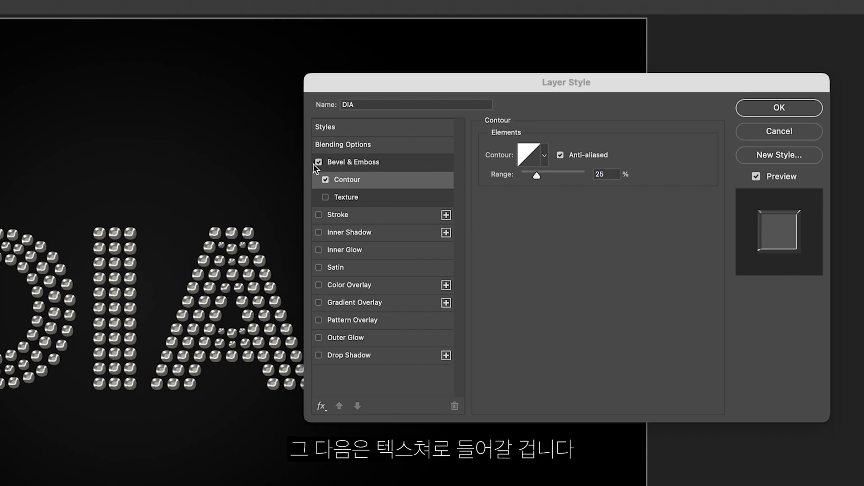
- Enable the bevel's Texture option and choose the black-and-white mesh pattern for it
click(330, 201)
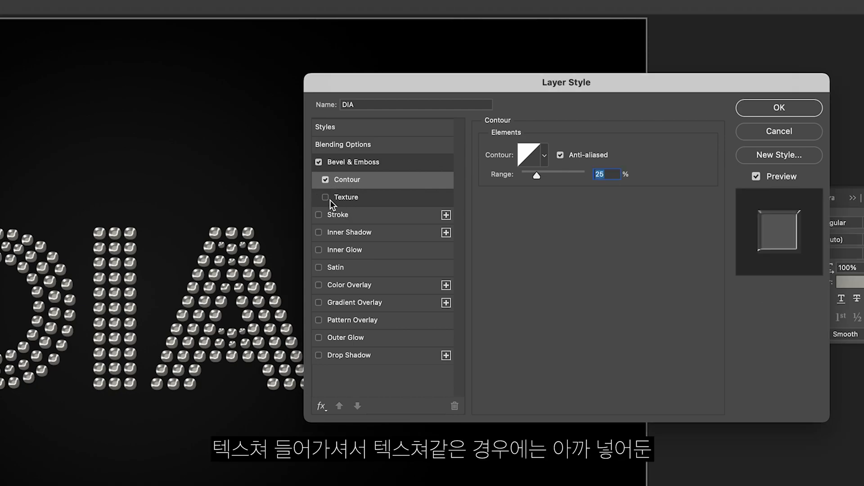
click(328, 199)
click(342, 200)
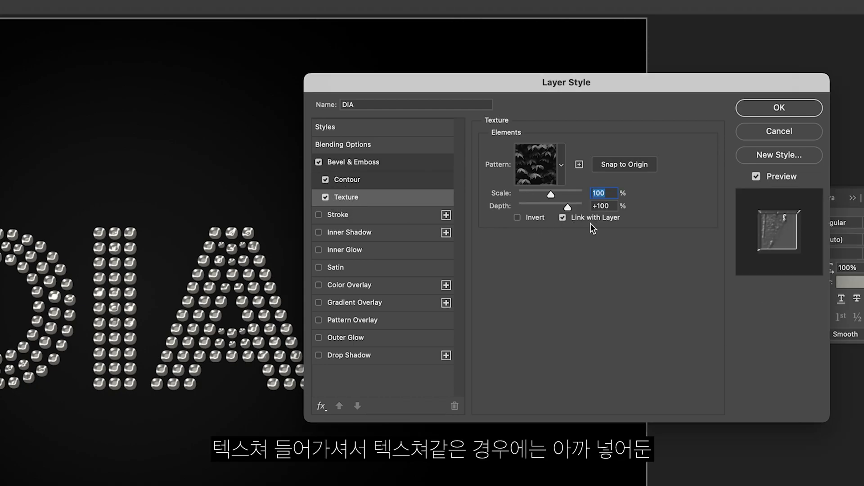
click(563, 172)
scroll(561, 256, down, 1)
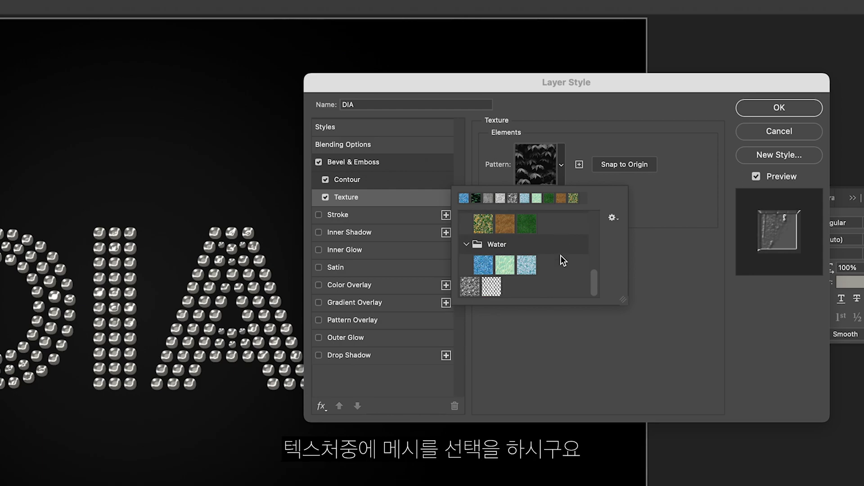
click(492, 287)
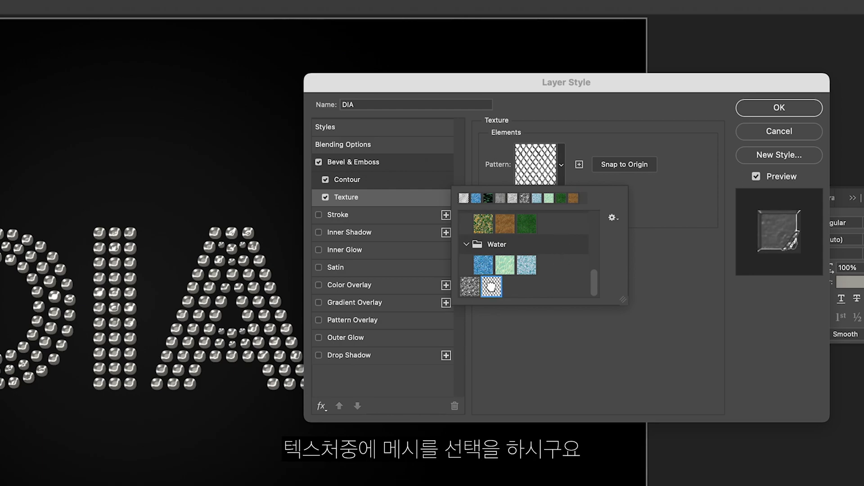
click(617, 333)
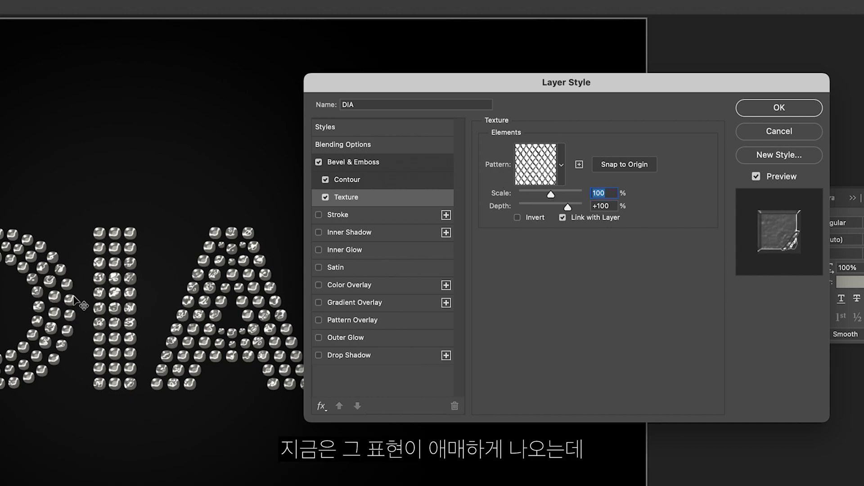
- Set the scale of the bevel's mesh texture to 33%
drag(552, 194, 520, 195)
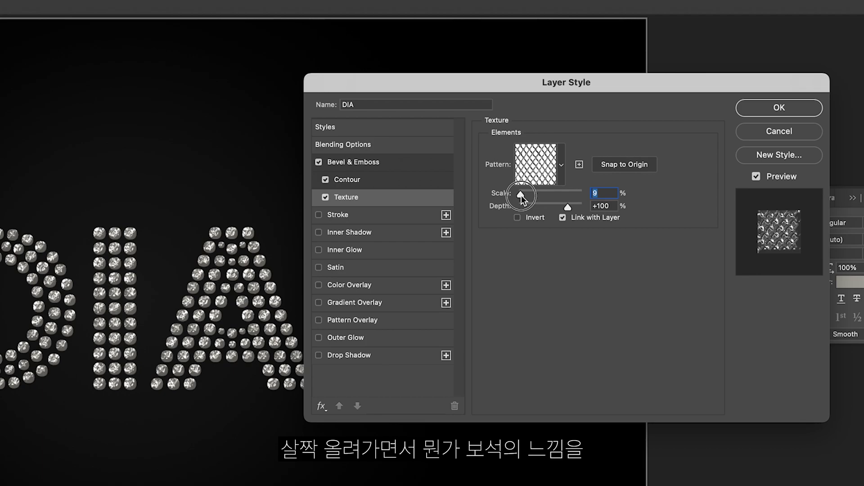
drag(521, 196, 528, 195)
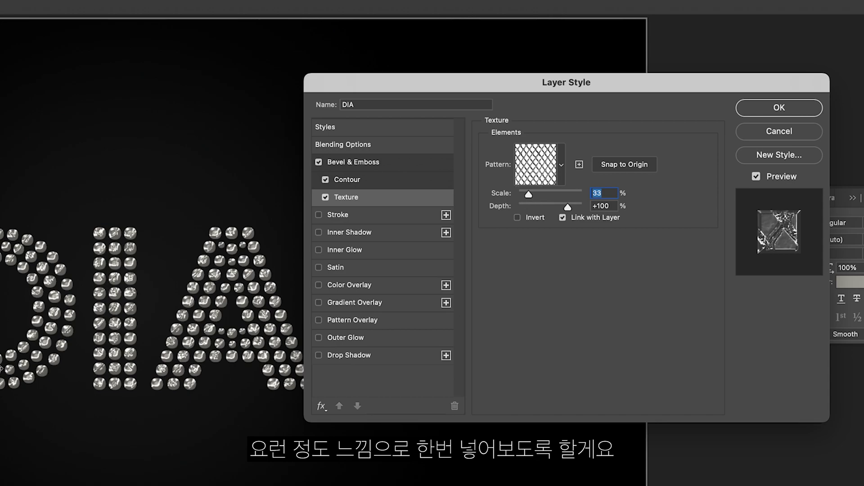
click(216, 377)
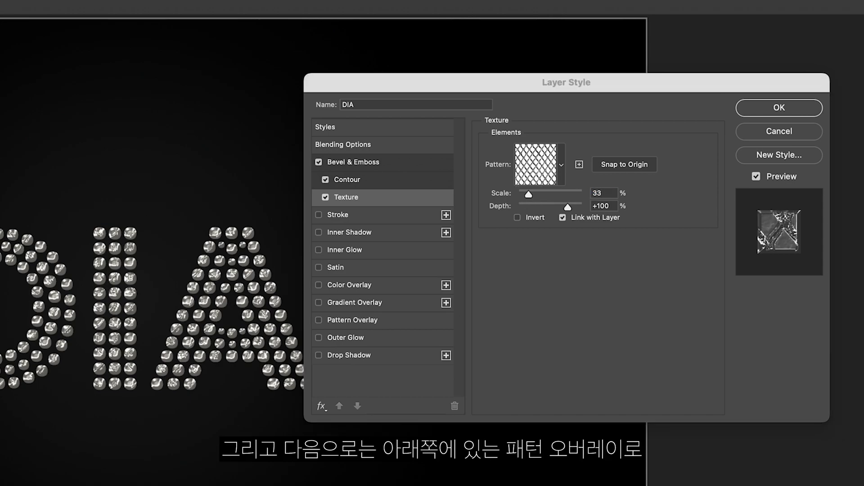
- Enable Pattern Overlay on the DIA layer and choose the crystal pattern for it
click(321, 321)
click(324, 321)
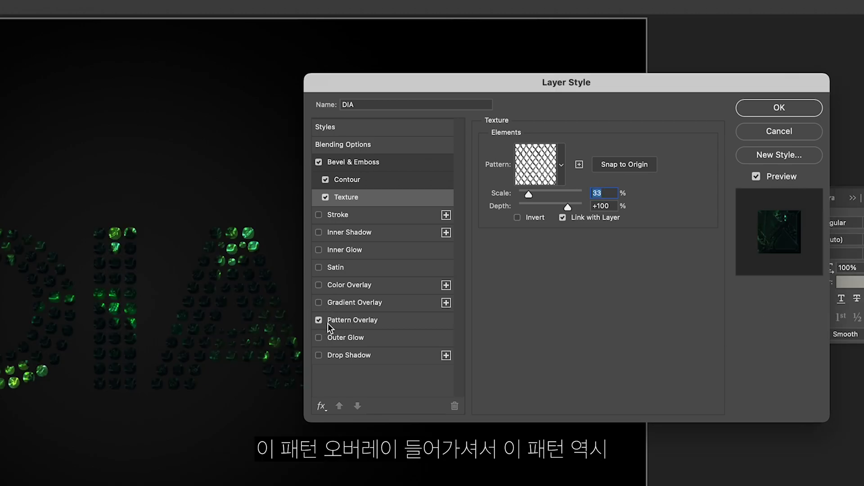
click(362, 323)
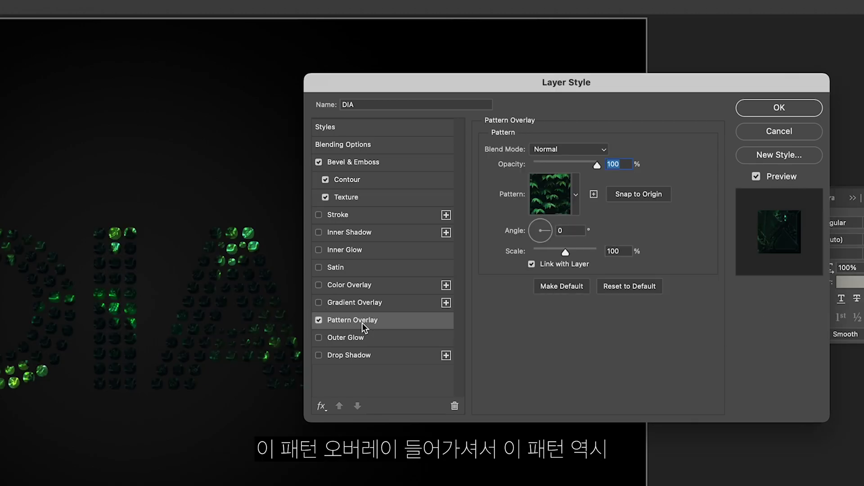
click(576, 195)
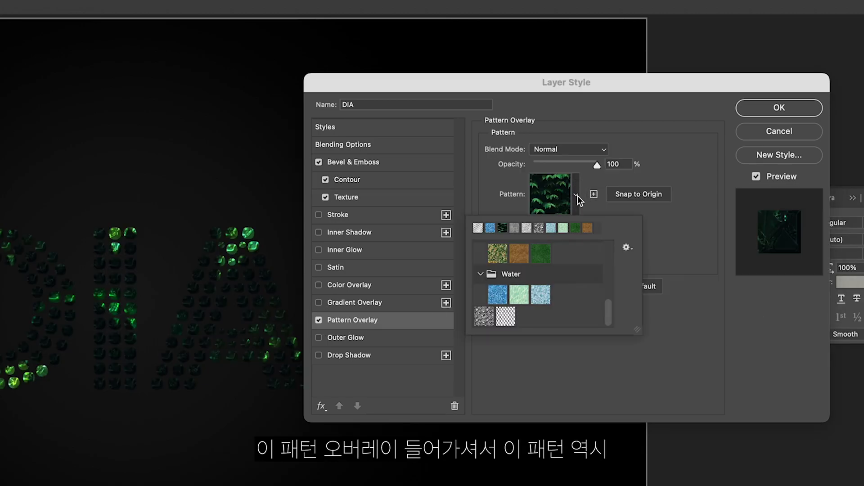
click(484, 324)
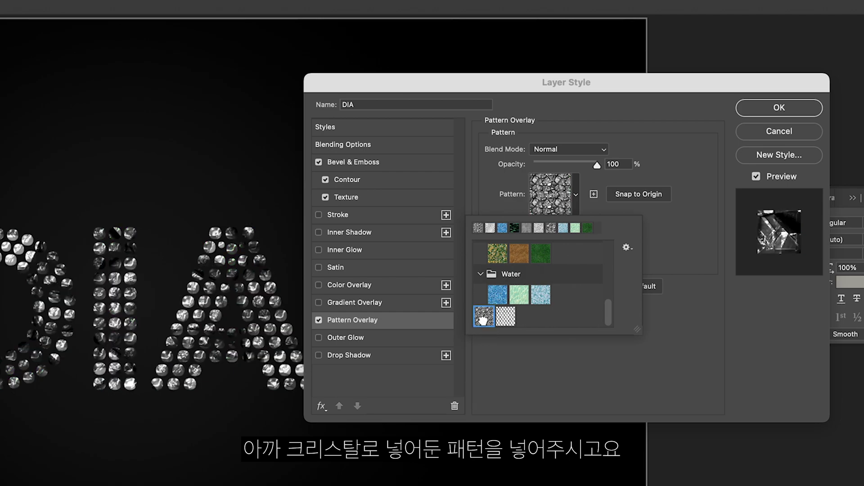
click(606, 368)
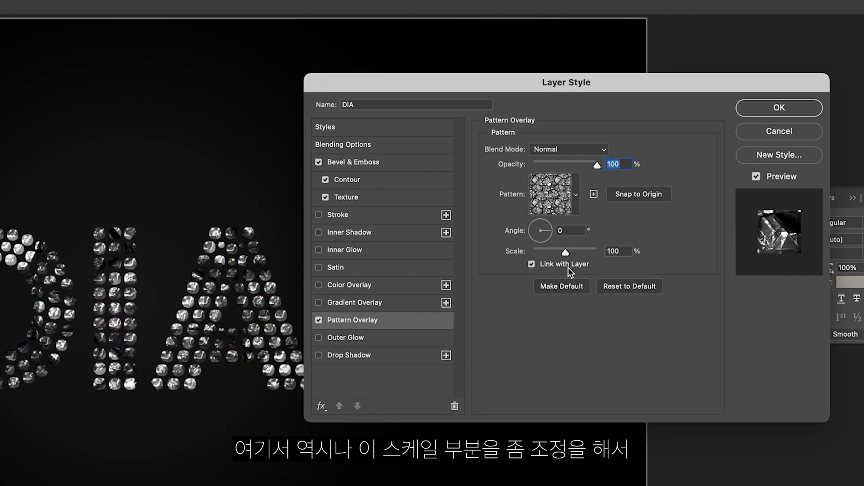
- Reduce the scale of the crystal pattern overlay to 10%
drag(566, 252, 508, 255)
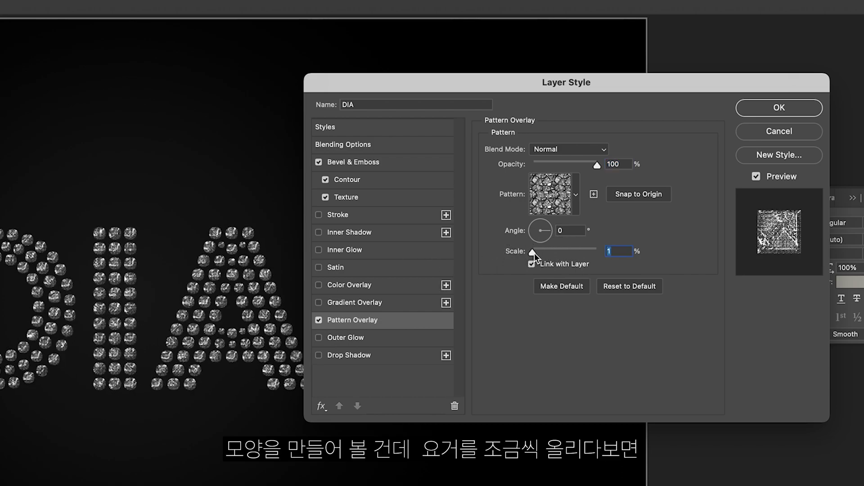
drag(534, 253, 535, 253)
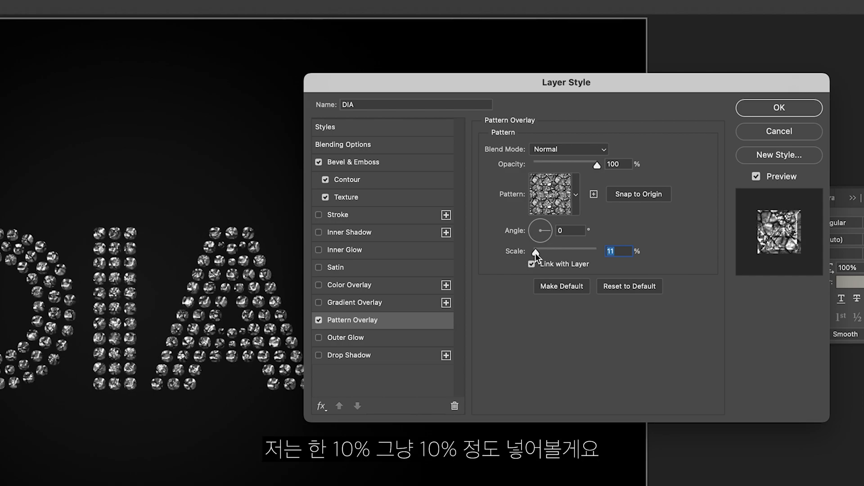
text(10)
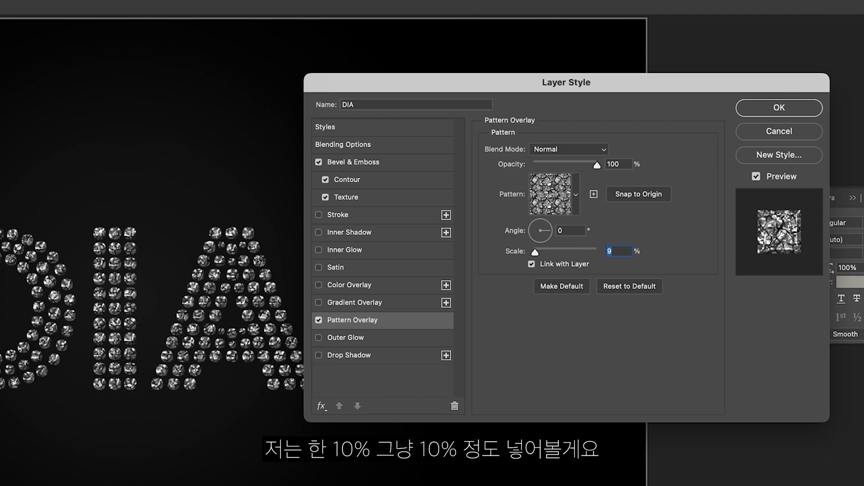
double_click(613, 251)
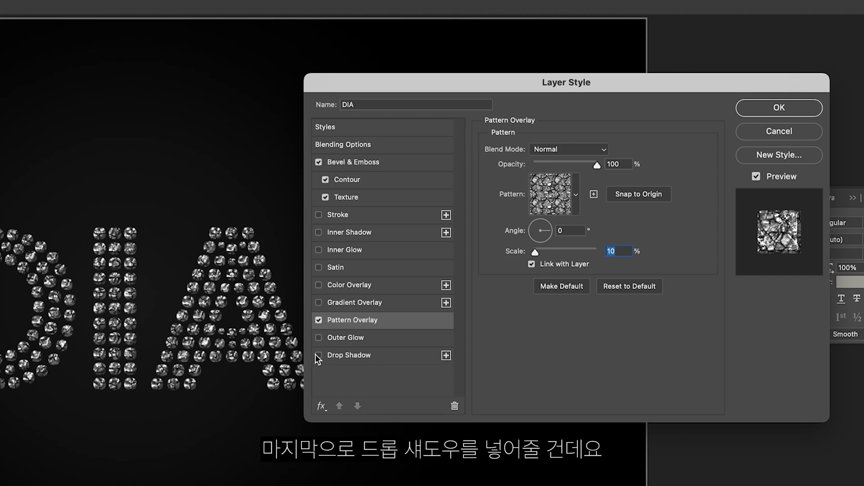
- Add a drop shadow with 51% opacity, 10 px distance, 15% spread and 5 px size, and apply the layer style
click(366, 355)
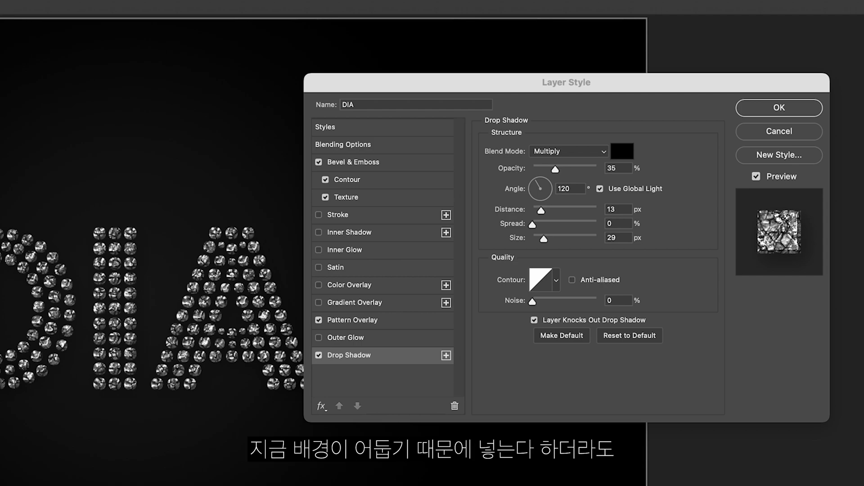
click(478, 79)
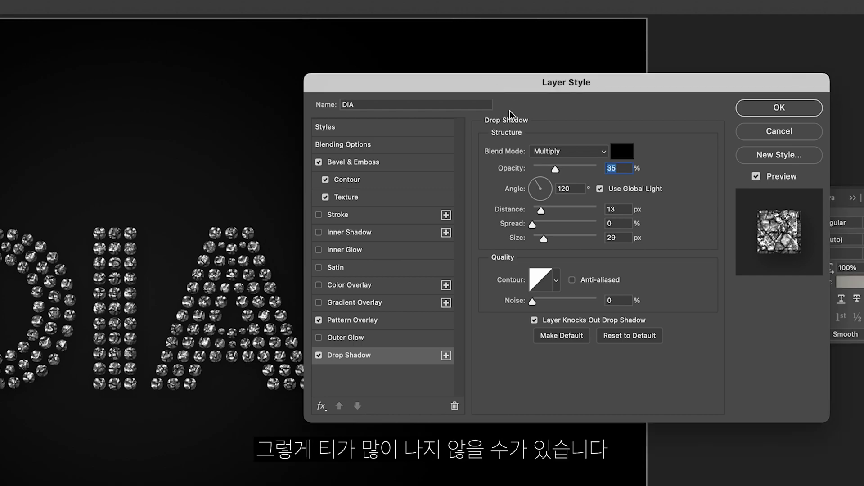
drag(555, 169, 565, 169)
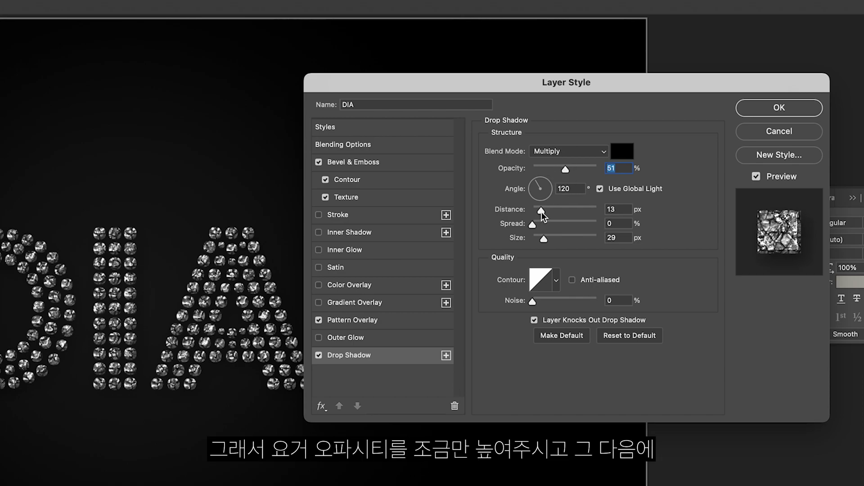
drag(541, 212, 539, 212)
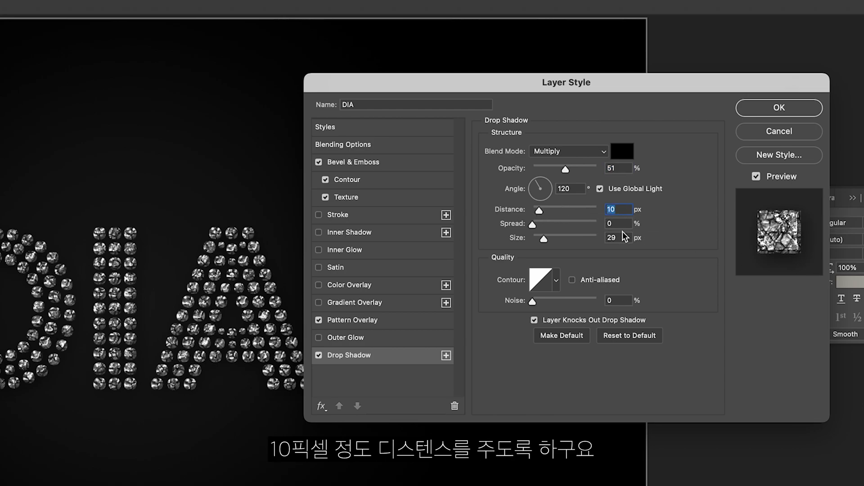
mouse_move(535, 225)
mouse_down()
mouse_move(543, 228)
mouse_move(537, 239)
mouse_up()
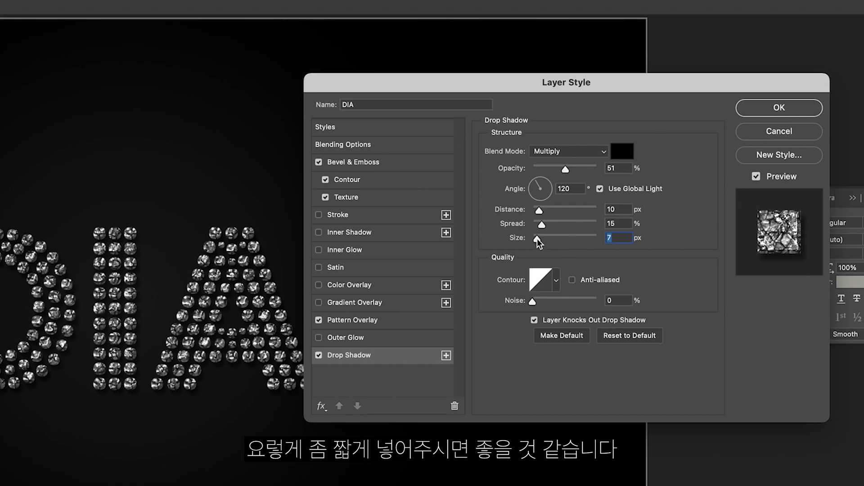
drag(537, 239, 536, 238)
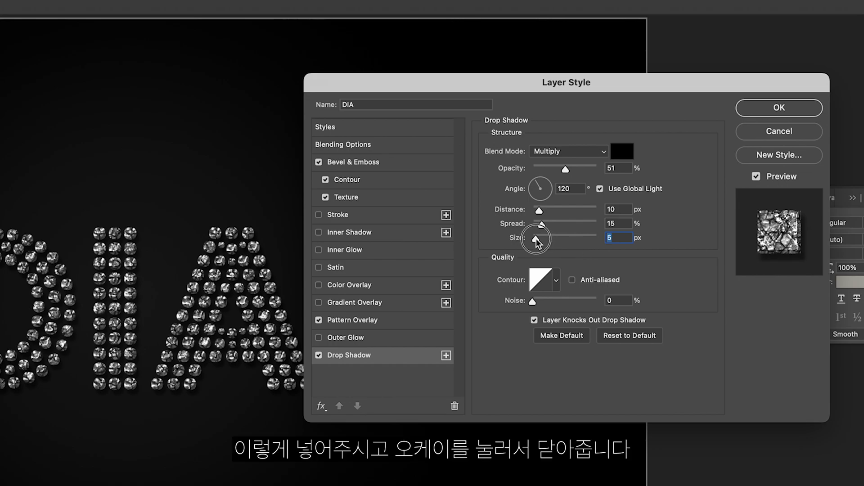
click(773, 110)
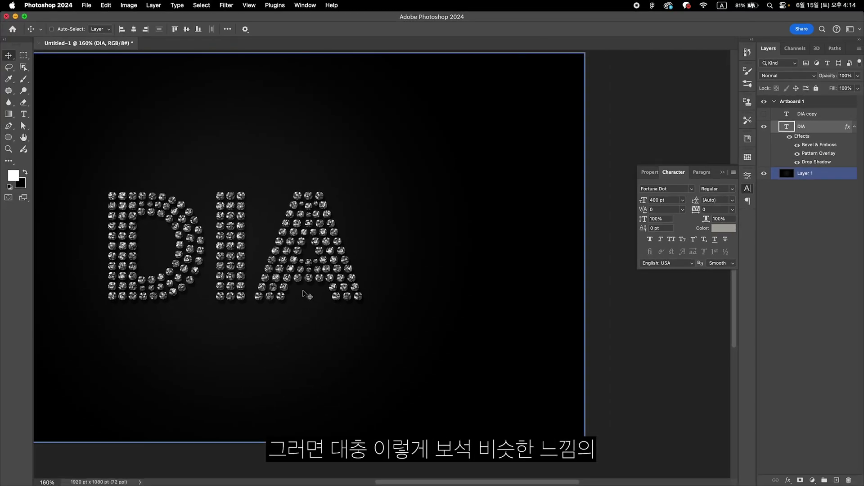
- Make the DIA copy text layer visible and set its fill to 0%
scroll(324, 305, left, 3)
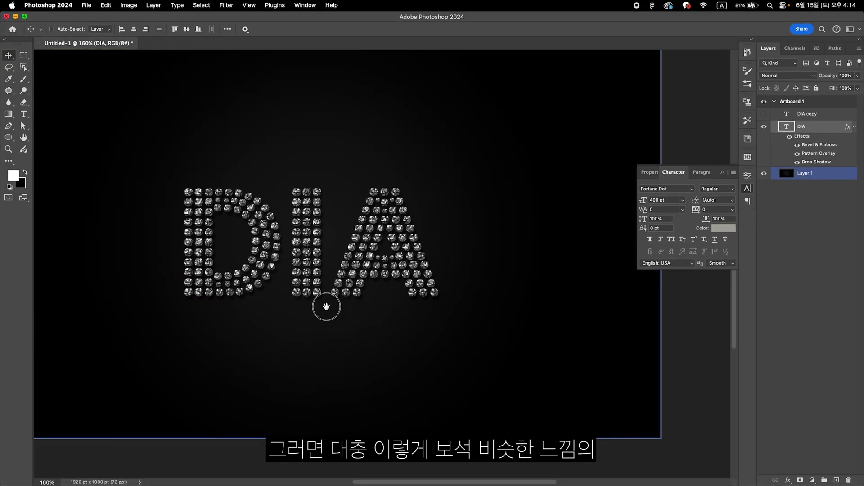
super+click(273, 232)
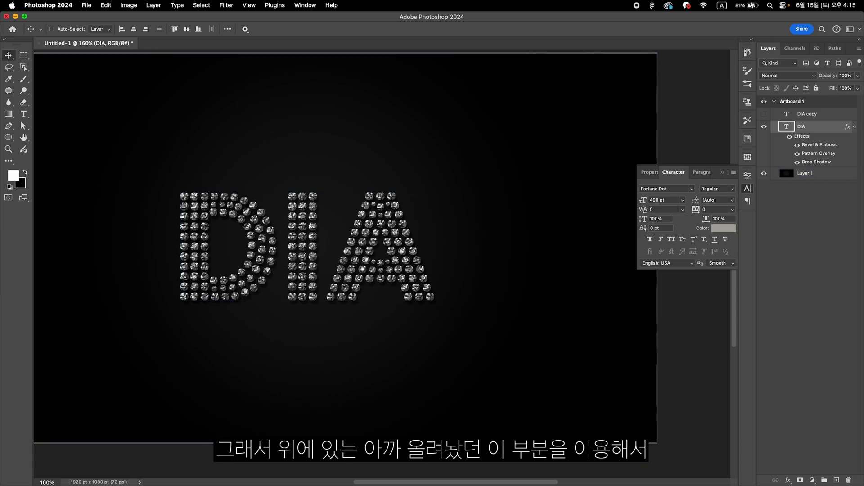
click(806, 114)
click(764, 114)
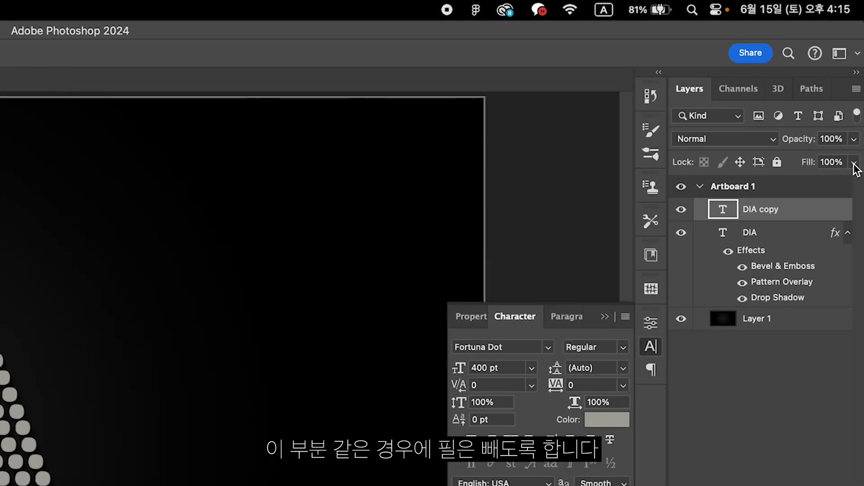
click(858, 88)
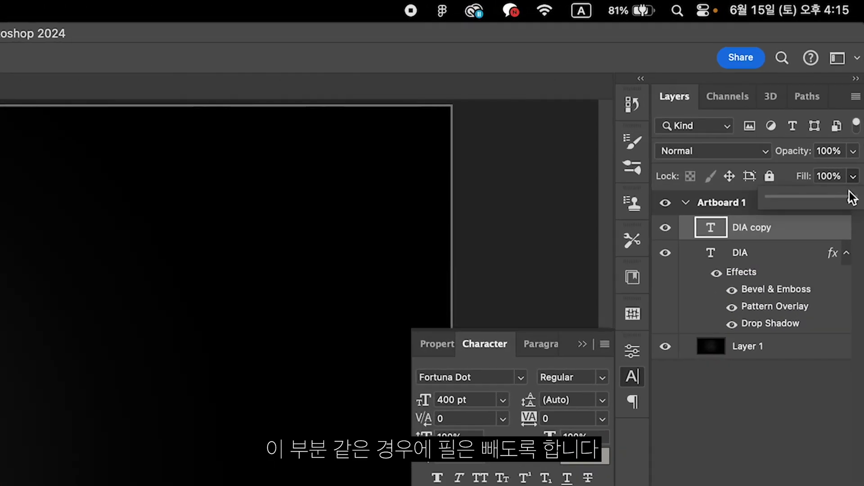
drag(852, 198, 647, 199)
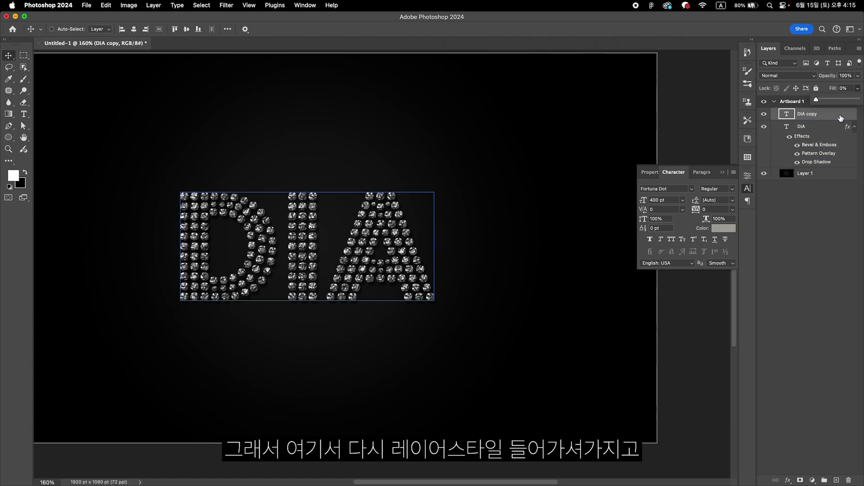
- Add a Bevel & Emboss effect to the DIA copy layer with 126% depth and 10 px size
double_click(840, 116)
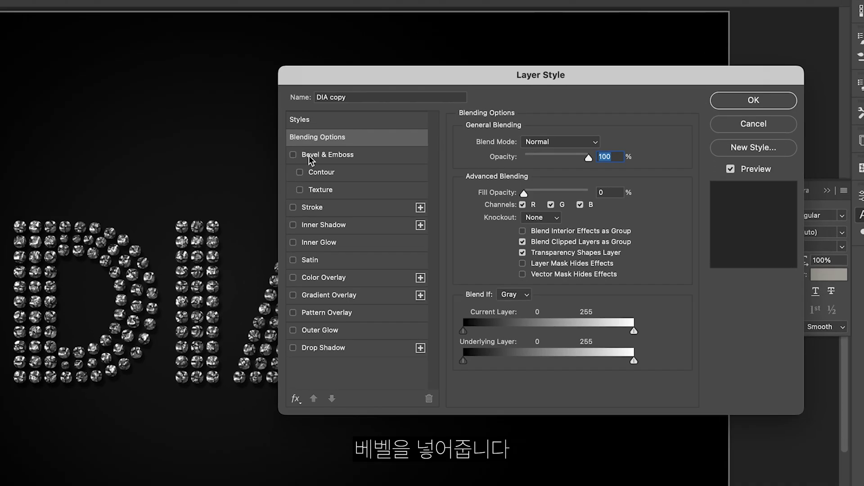
click(371, 150)
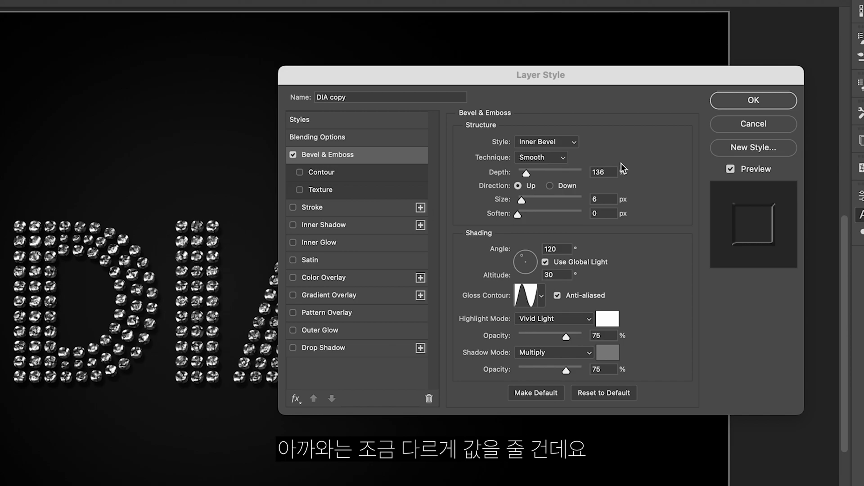
click(526, 173)
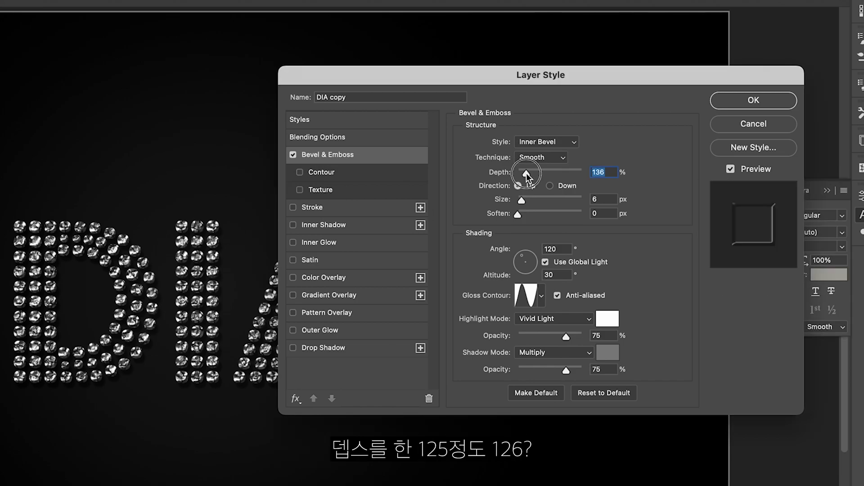
drag(525, 173, 525, 173)
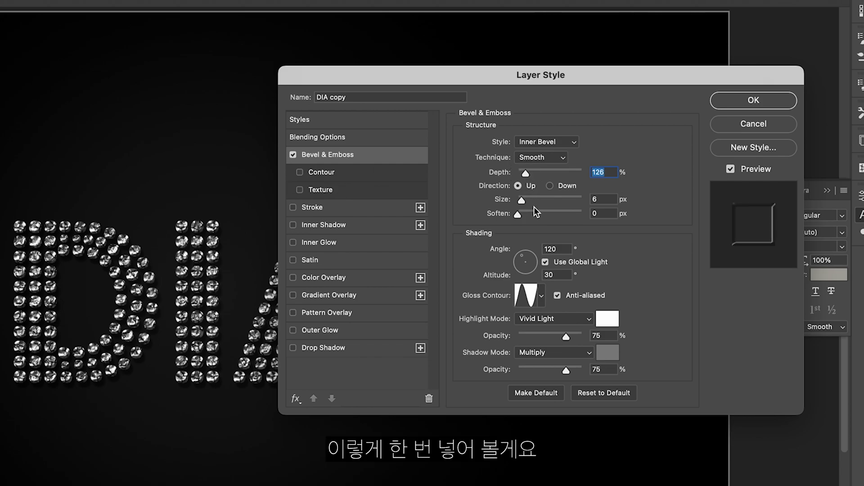
drag(522, 201, 525, 201)
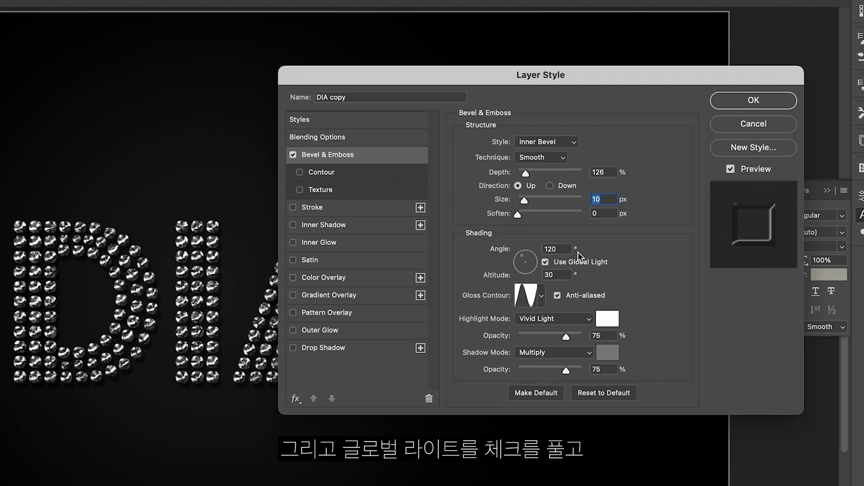
- Set the bevel's shading to a non-global 80° angle and 58° altitude, with Linear Light highlights and 0% shadow opacity
click(546, 262)
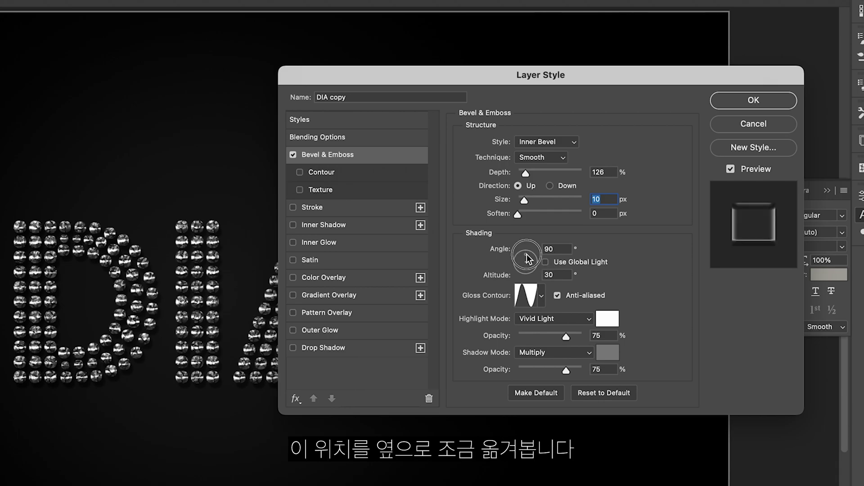
drag(526, 254, 526, 257)
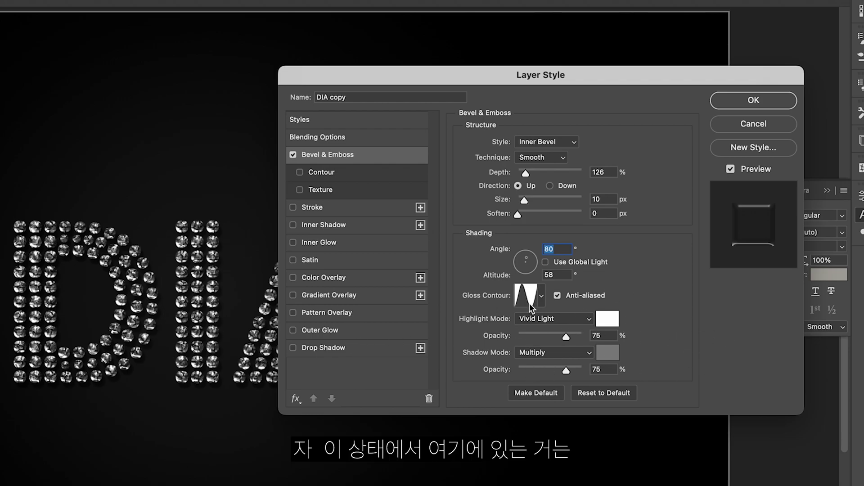
click(552, 321)
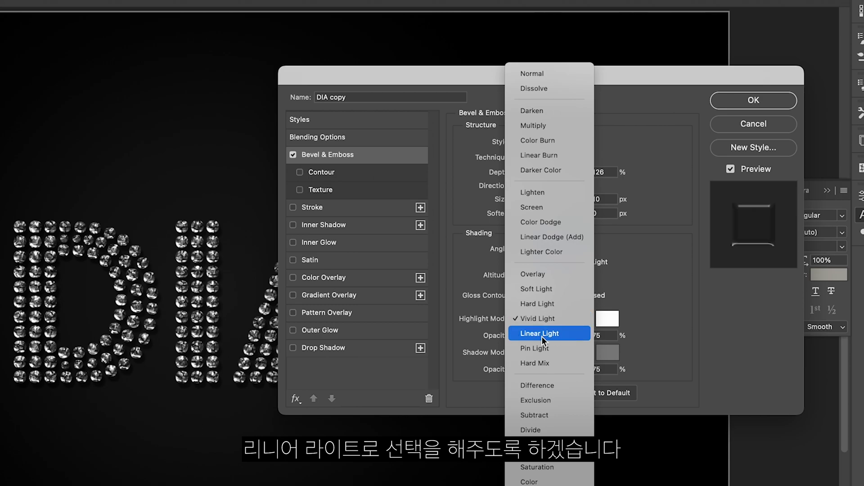
click(547, 334)
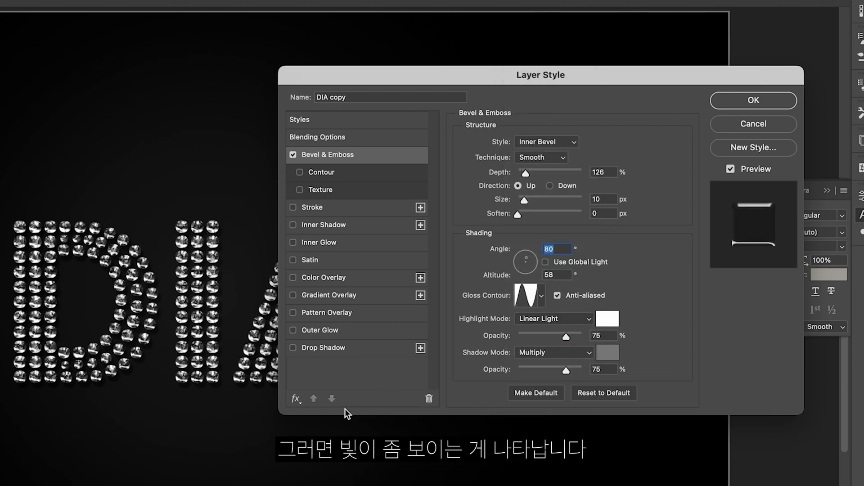
drag(566, 370, 518, 370)
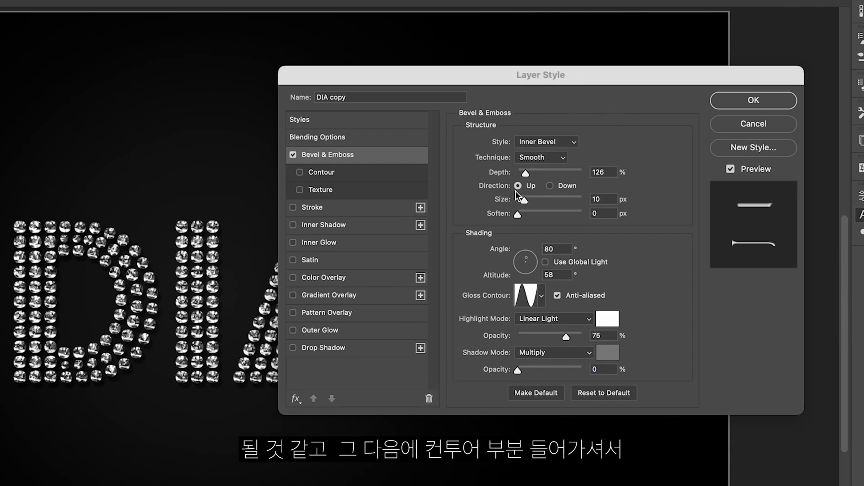
- Enable the bevel's Contour on the DIA copy layer with its range set to 50%
click(303, 173)
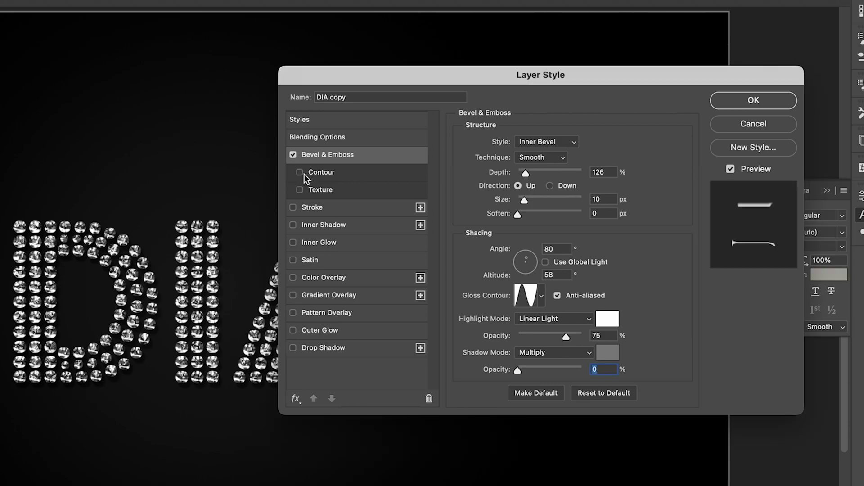
click(304, 173)
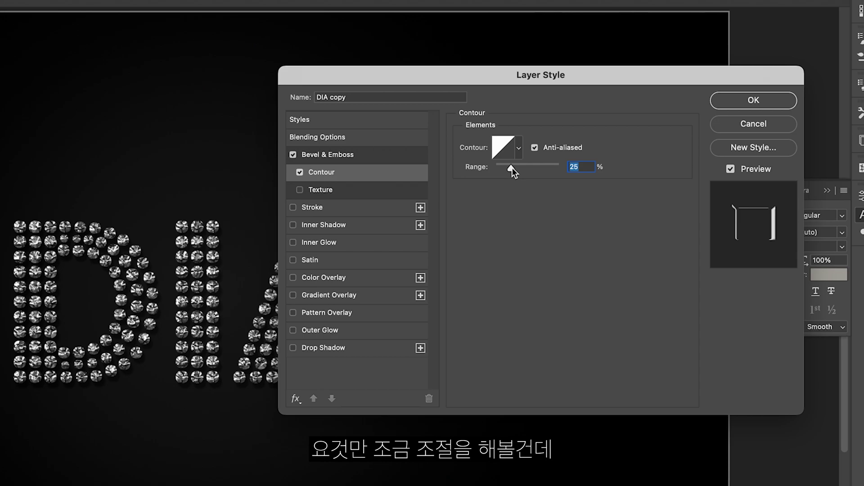
mouse_move(512, 168)
mouse_down()
mouse_move(536, 169)
mouse_move(528, 169)
mouse_up()
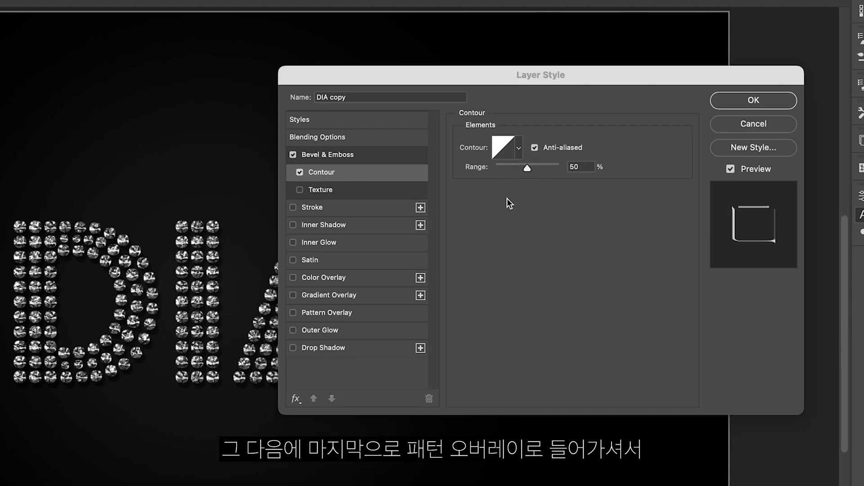
- Add a Pattern Overlay to the DIA copy layer using the first blue pattern in the Water group
click(318, 314)
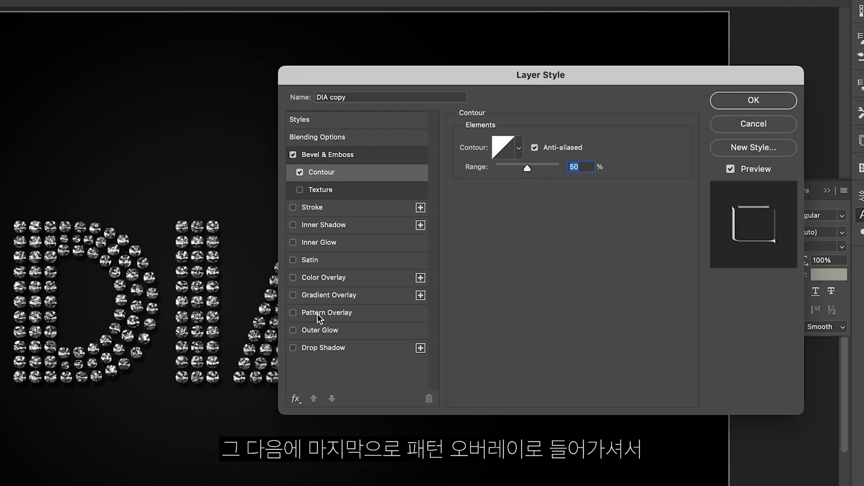
click(296, 312)
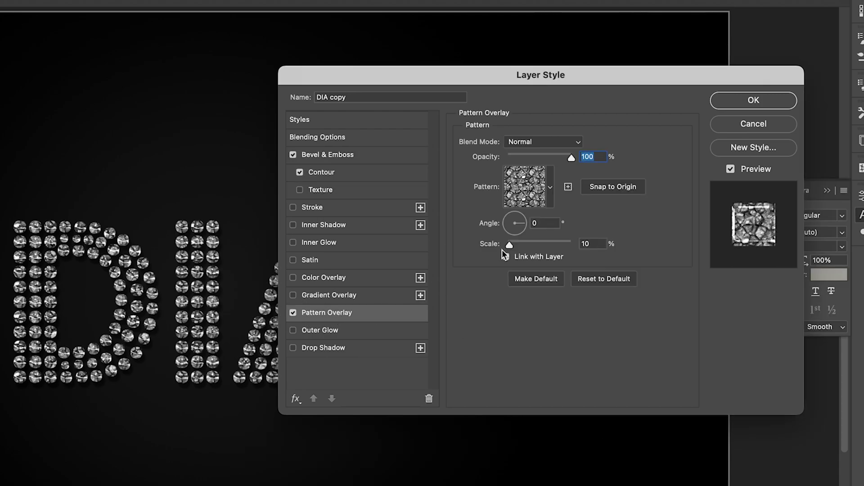
click(550, 187)
mouse_move(583, 306)
mouse_down()
mouse_move(593, 244)
mouse_move(582, 321)
mouse_move(588, 275)
mouse_move(590, 320)
mouse_up()
click(473, 294)
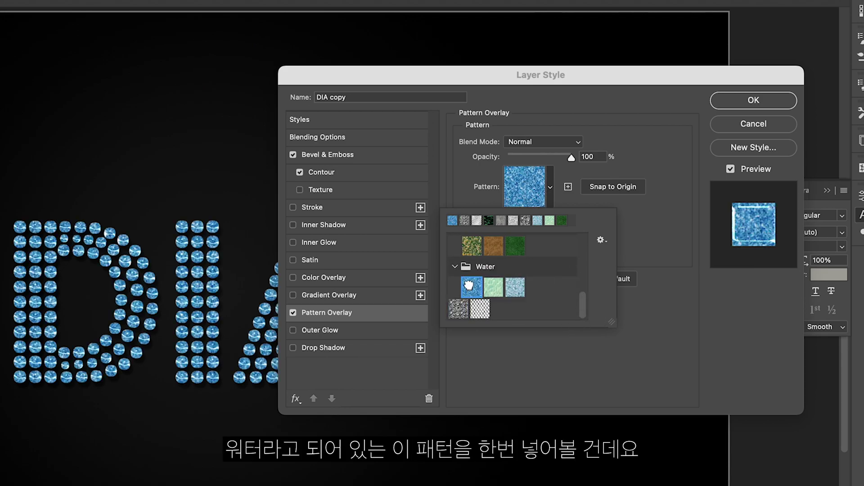
click(685, 323)
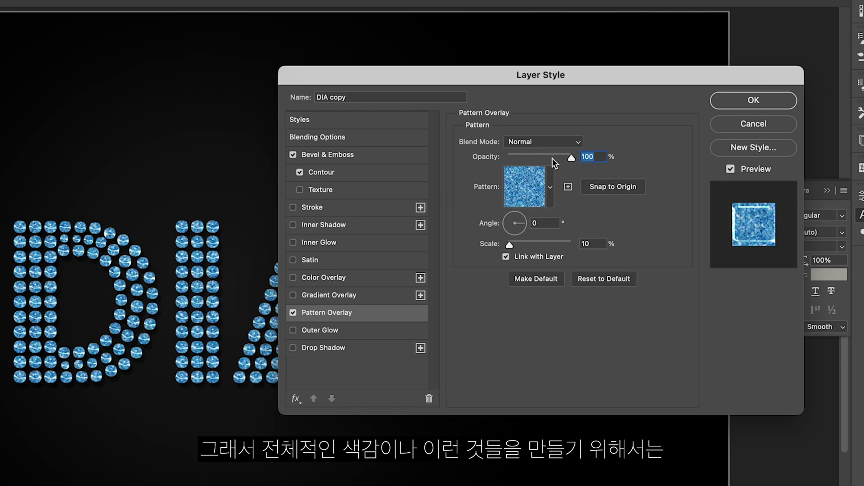
- Set the pattern overlay to Soft Light at 68% opacity and apply the layer style
drag(551, 157, 525, 158)
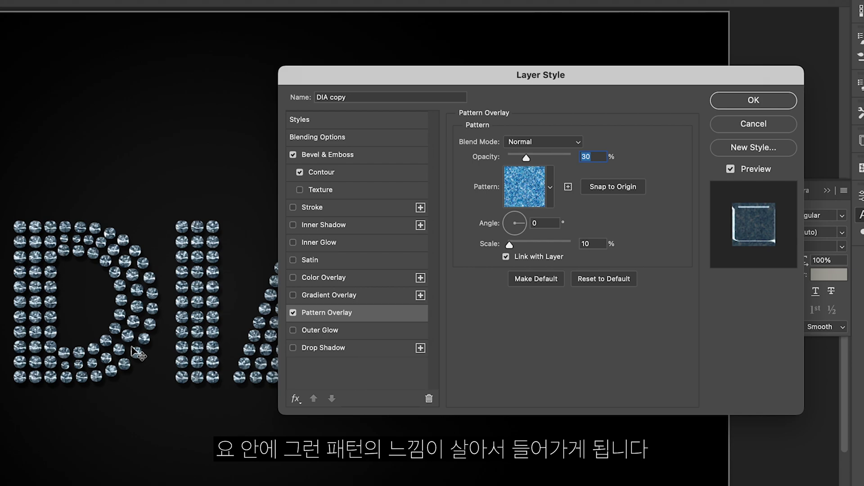
click(567, 144)
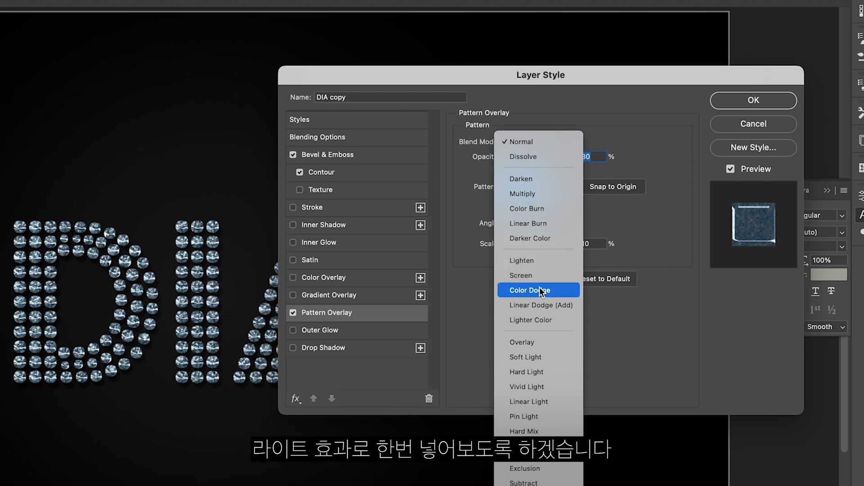
click(539, 356)
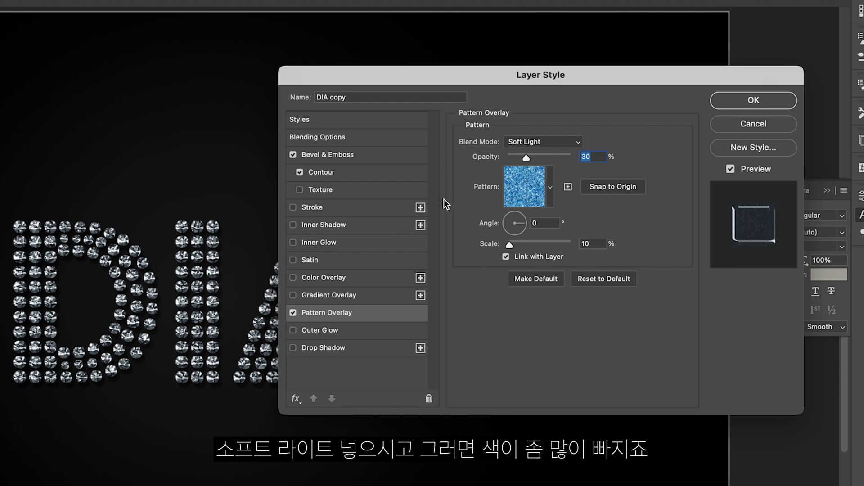
click(551, 157)
drag(551, 158, 578, 156)
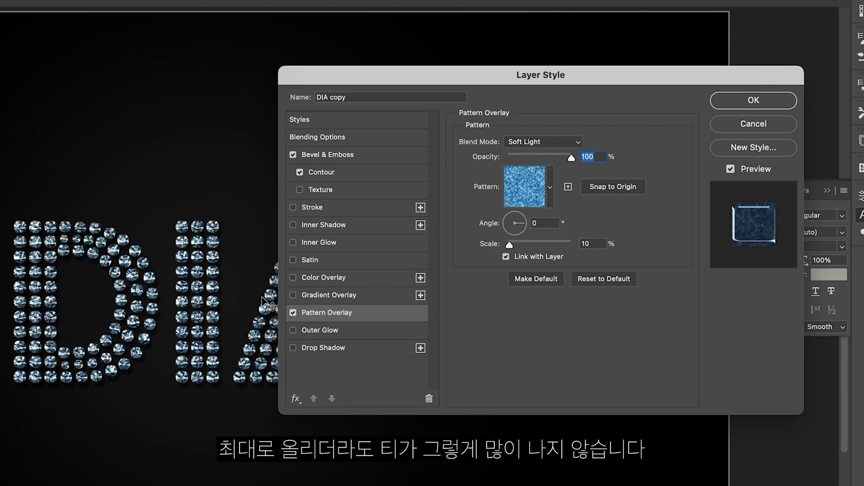
click(558, 156)
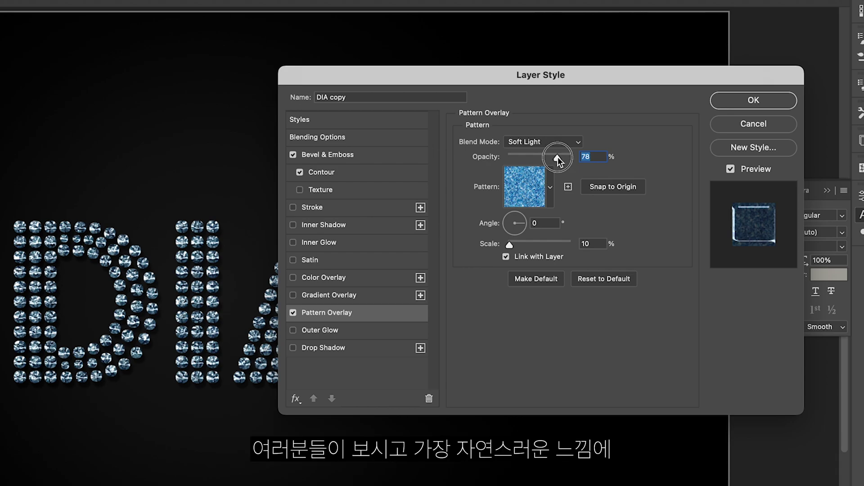
drag(554, 158, 550, 158)
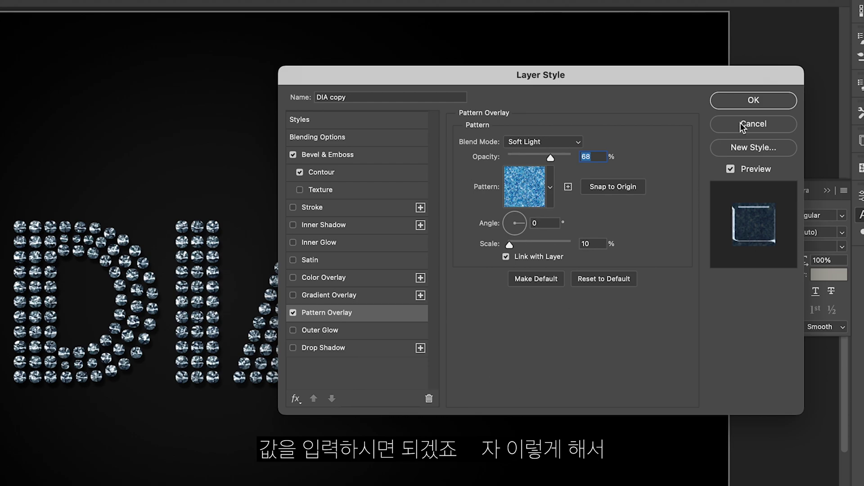
click(760, 100)
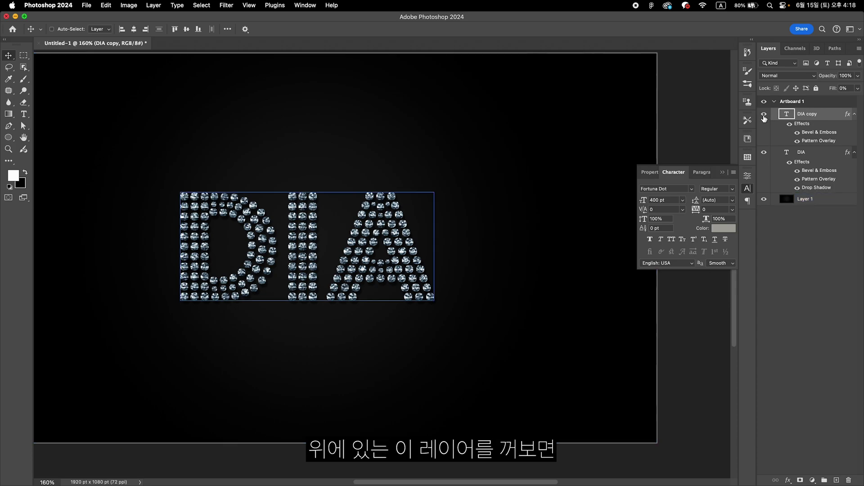
- Compare the text with the DIA copy layer hidden and shown, and move both DIA text layers toward the artboard's upper left
click(764, 115)
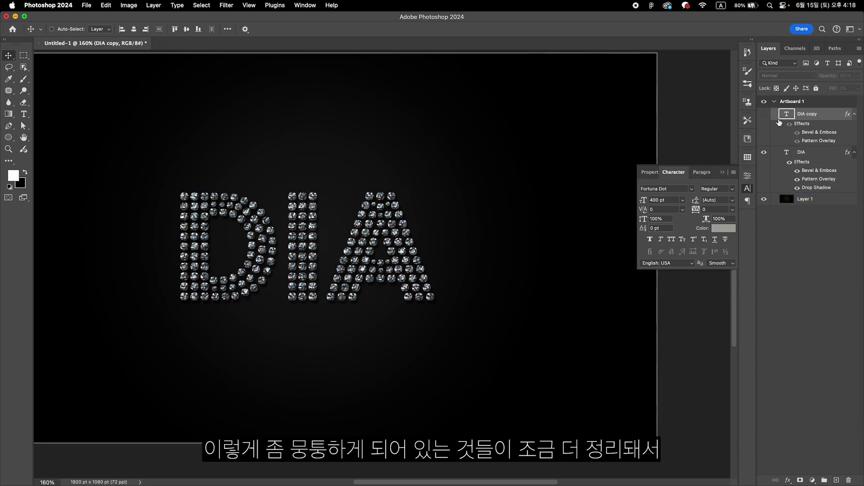
click(764, 114)
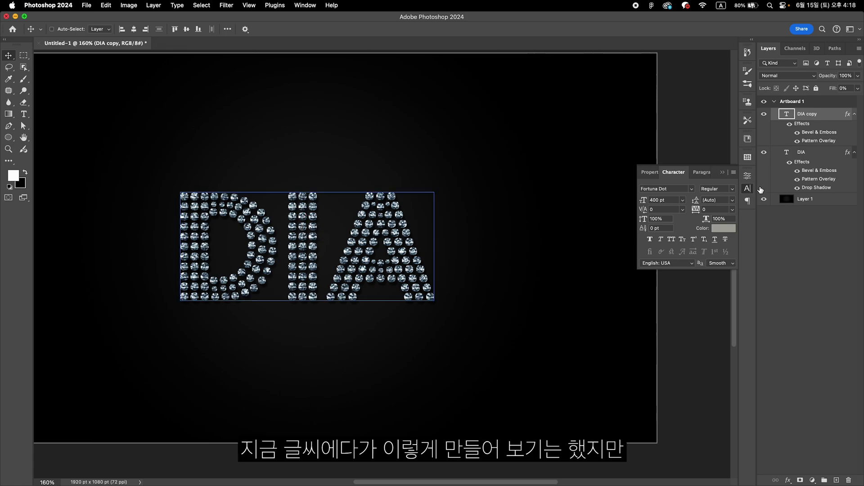
super+click(786, 183)
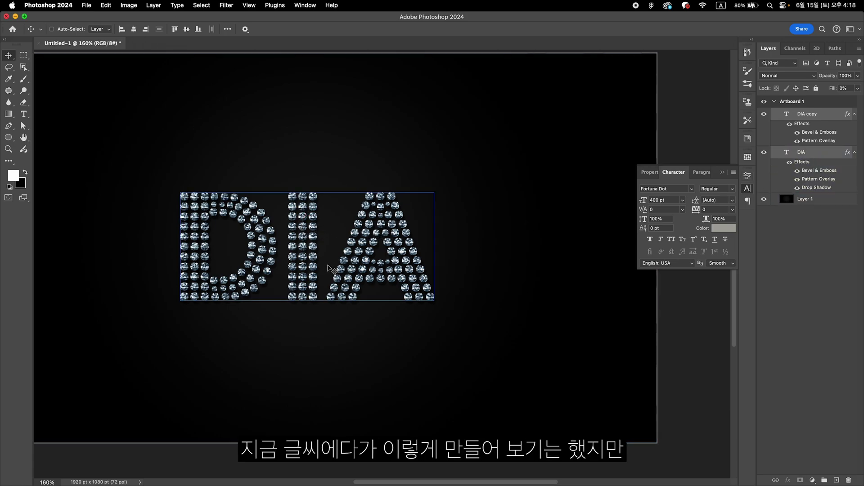
drag(328, 260, 257, 199)
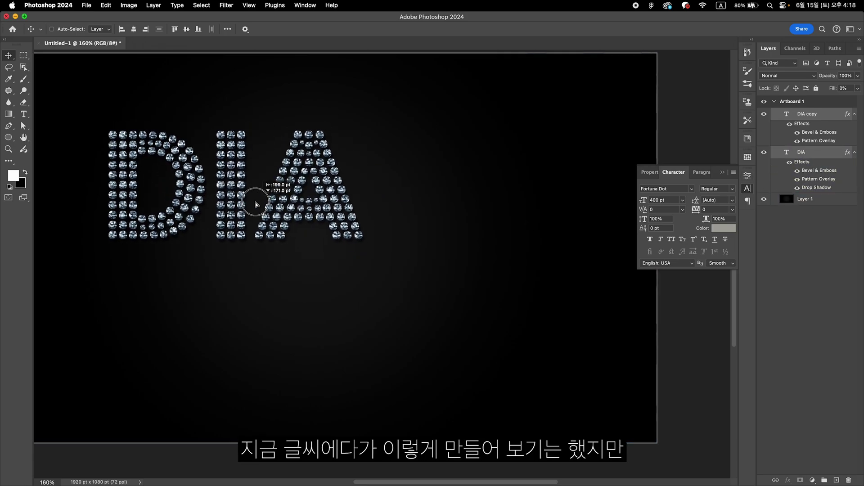
- Draw a small circular selection below the letters, about the size of one dot, and add a new layer for it
right_click(24, 54)
click(68, 60)
drag(343, 301, 349, 310)
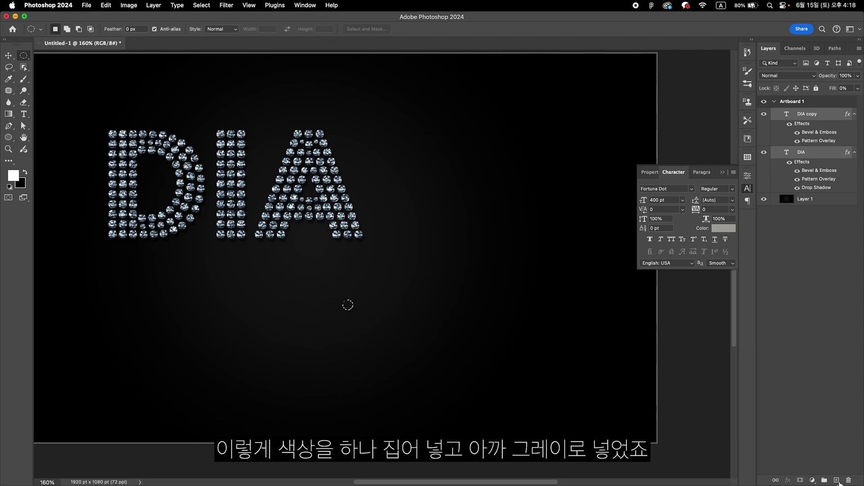
click(837, 480)
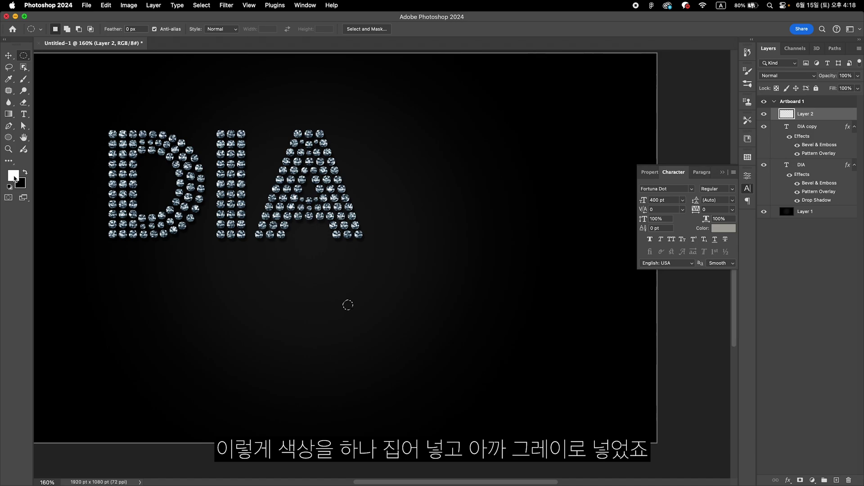
- Set the foreground color to grey #939190, fill the circular selection with it, and deselect
click(15, 178)
click(724, 229)
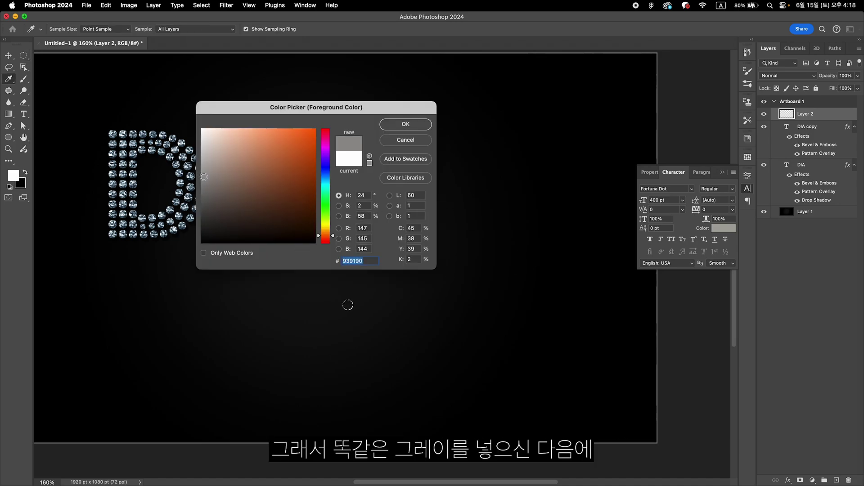
click(415, 124)
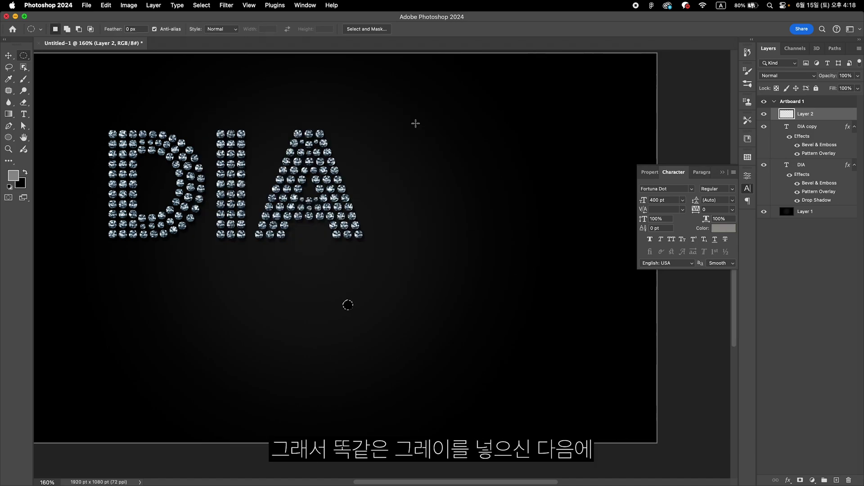
key(alt+BackSpace)
key(super+d)
- Duplicate the grey circle layer, and copy the DIA effects to the lower circle and the DIA copy effects to the upper one
drag(825, 116, 837, 480)
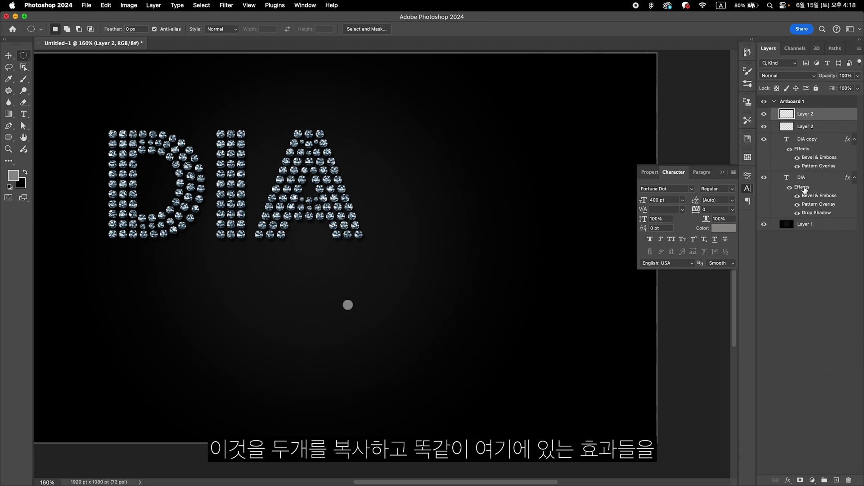
drag(804, 189, 814, 127)
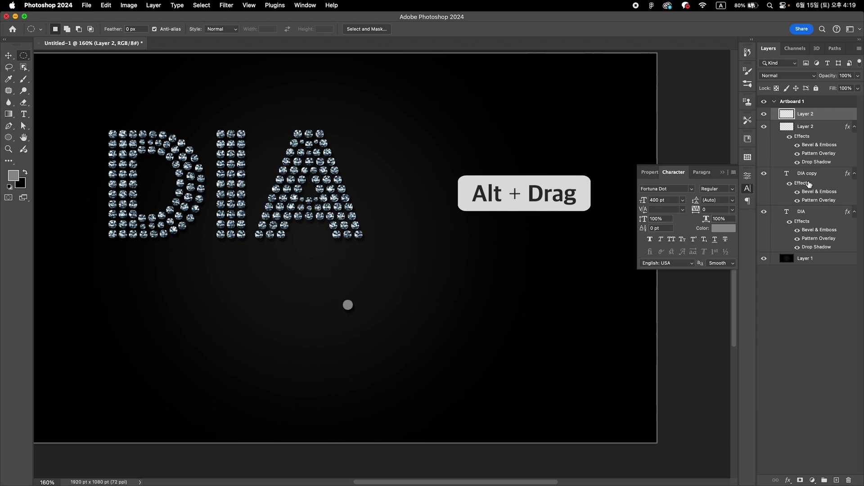
drag(809, 183, 802, 121)
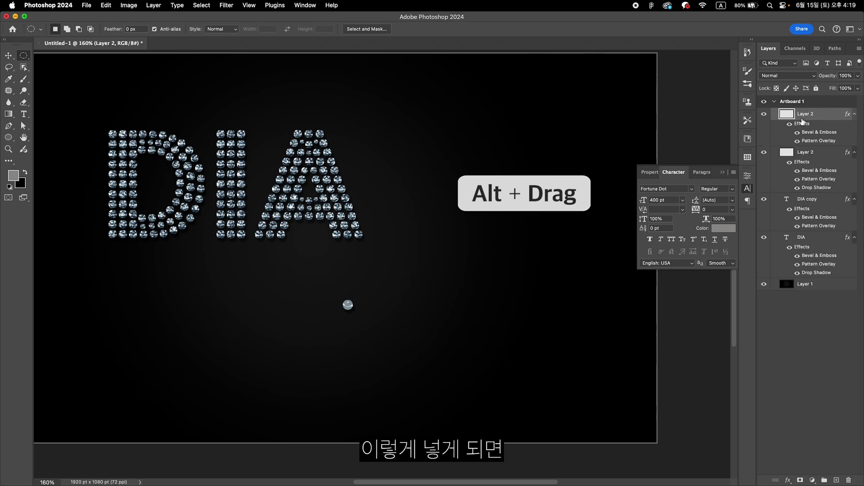
- Set the upper circle layer's fill to 0%
click(858, 88)
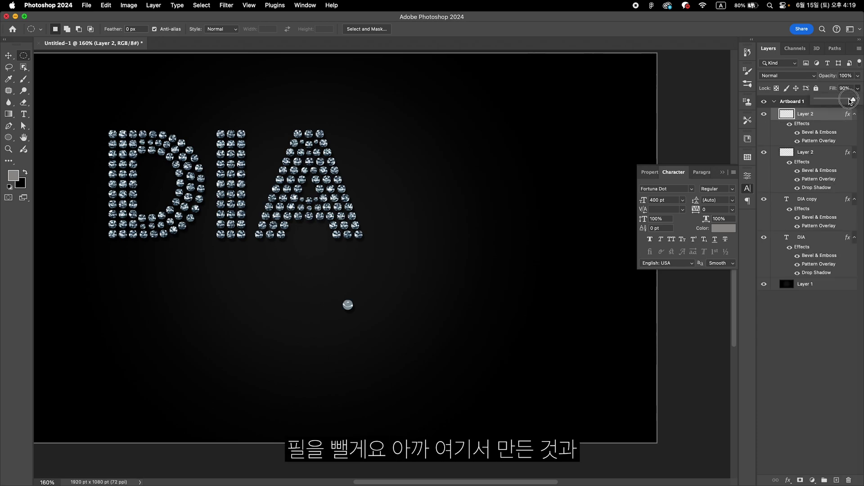
drag(857, 99, 816, 99)
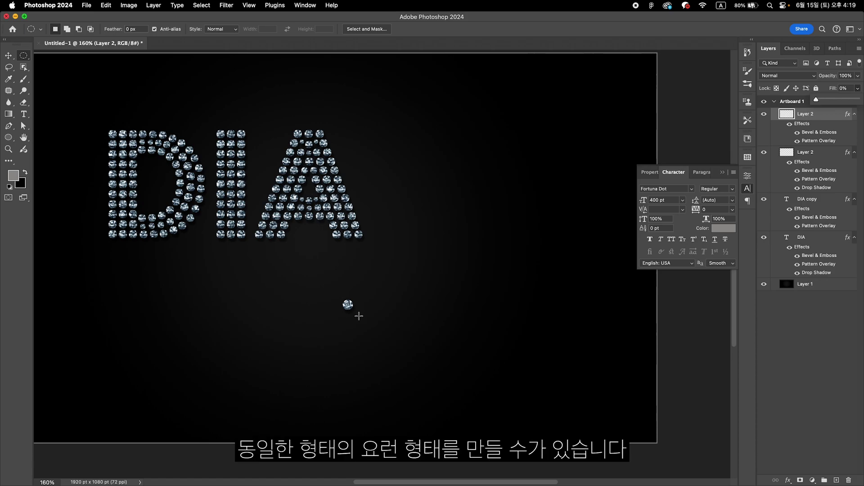
- Duplicate the pair of circle layers twice to form a row of three gems below the letters, and hide the character settings
key(v)
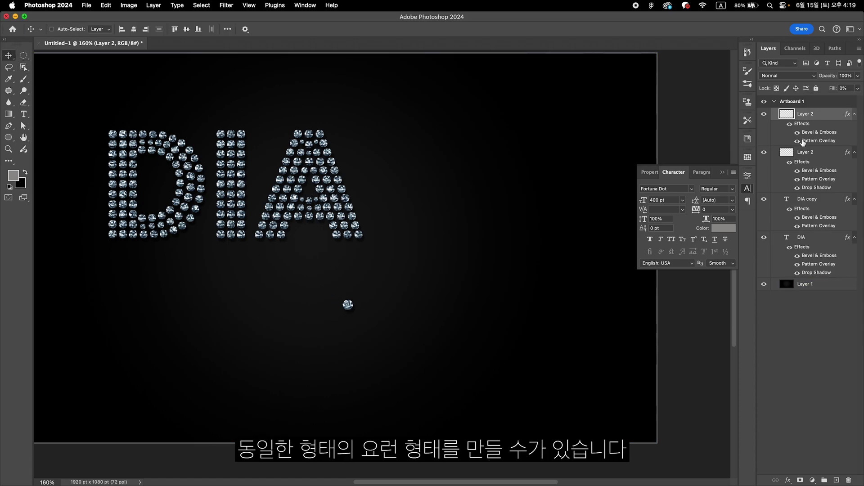
key(alt+bracketleft)
key(alt+bracketleft)
key(alt+bracketleft)
key(alt+bracketleft)
drag(363, 324, 344, 333)
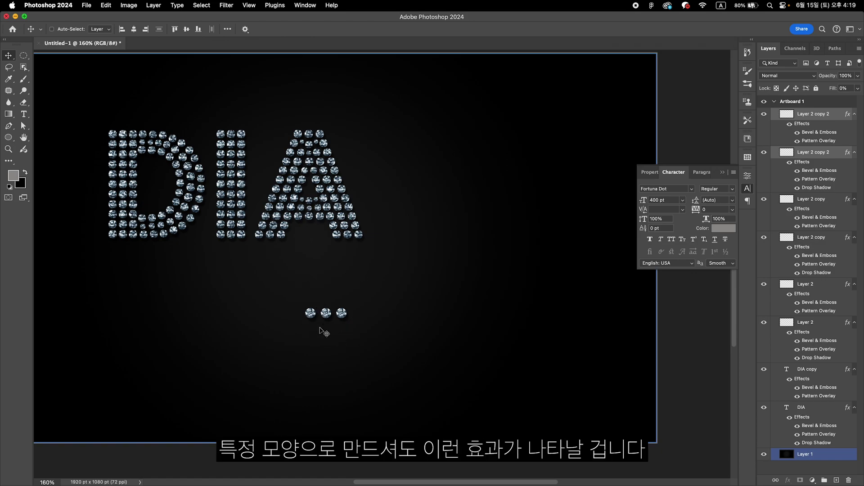
scroll(324, 333, left, 5)
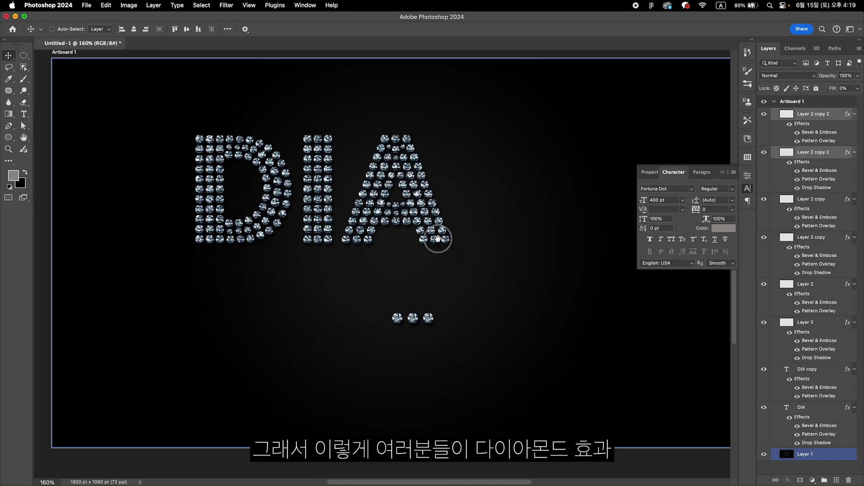
click(748, 188)
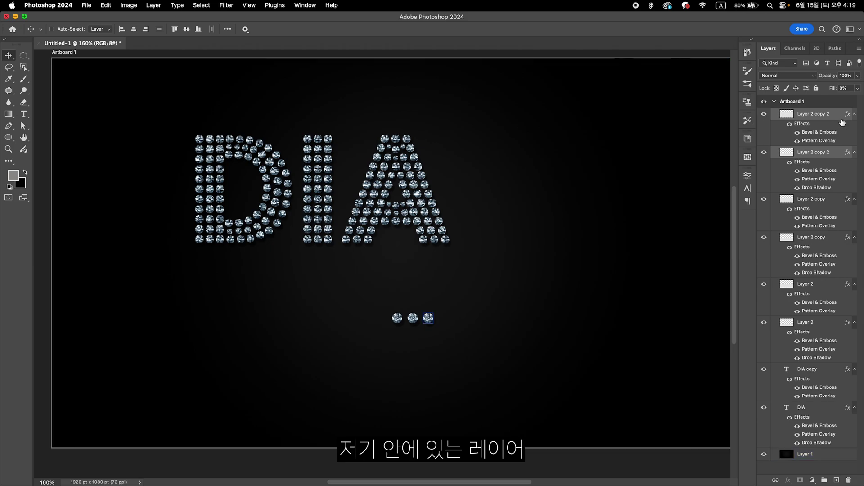
- Review the Bevel & Emboss and Contour settings of the topmost circle layer, and close its layer style without changes
click(840, 116)
double_click(840, 117)
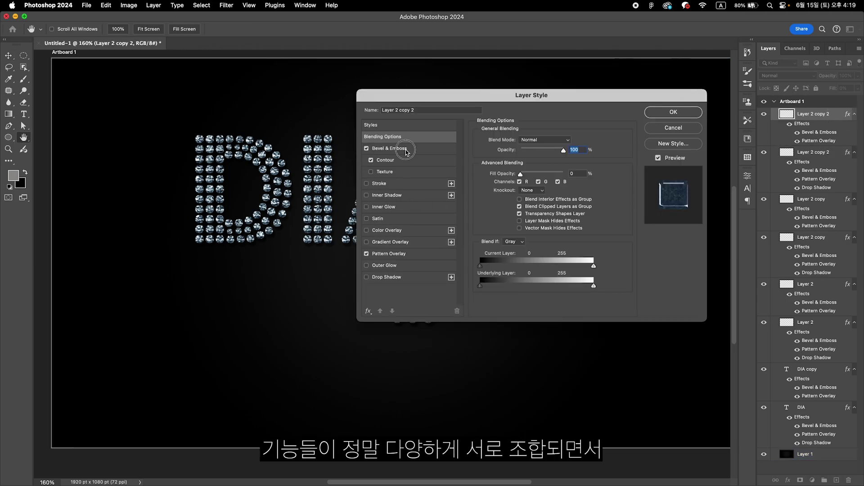
click(396, 148)
click(405, 160)
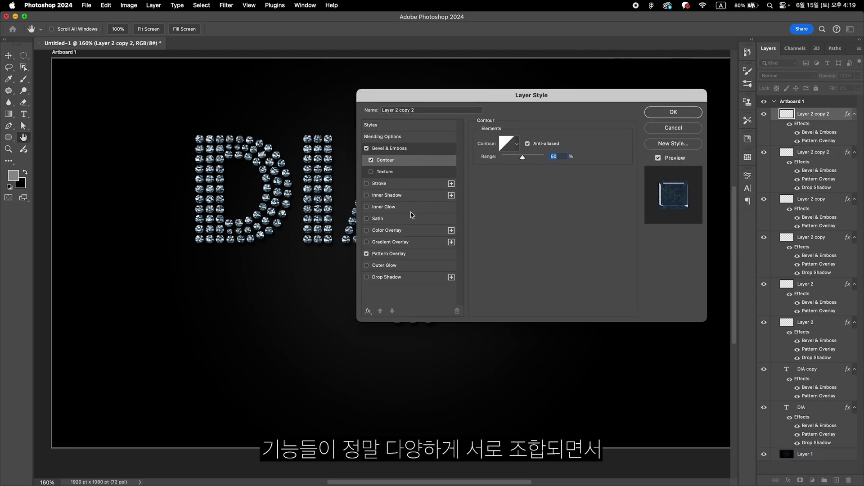
click(681, 130)
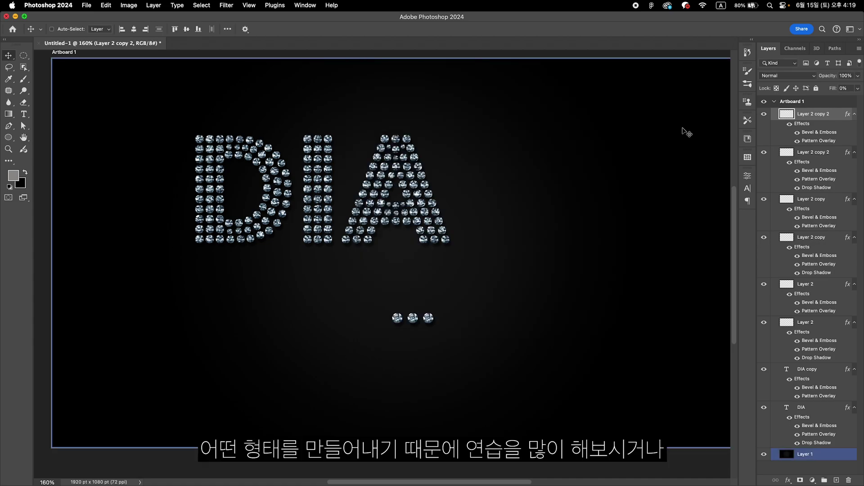